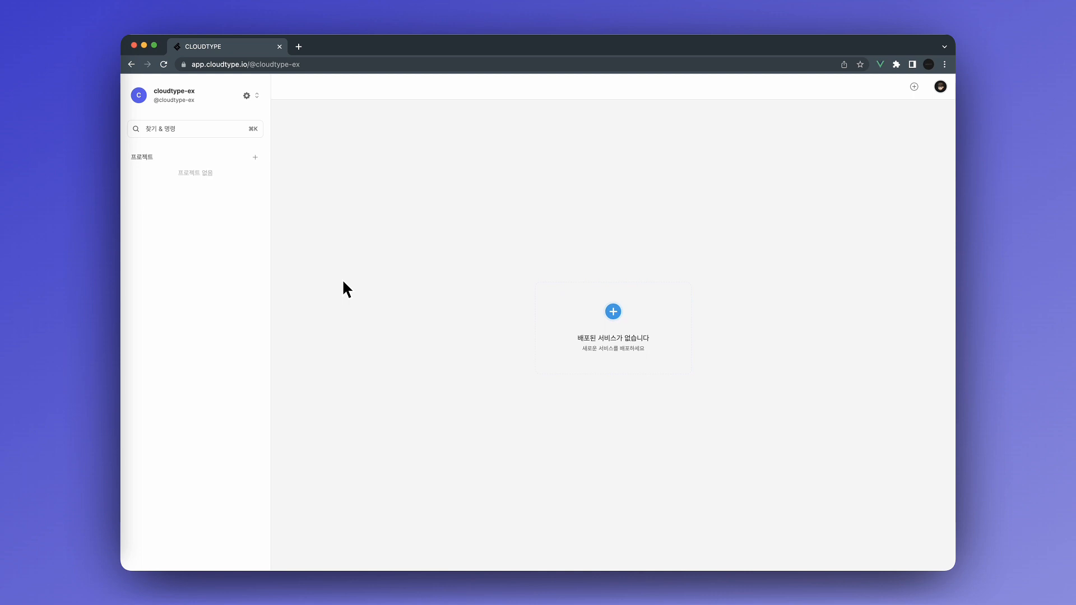
Create a project named 'database' with display name 데이터베이스 in the Seoul - Korea region.
{"action": "left_click", "coordinate": [255, 157]}
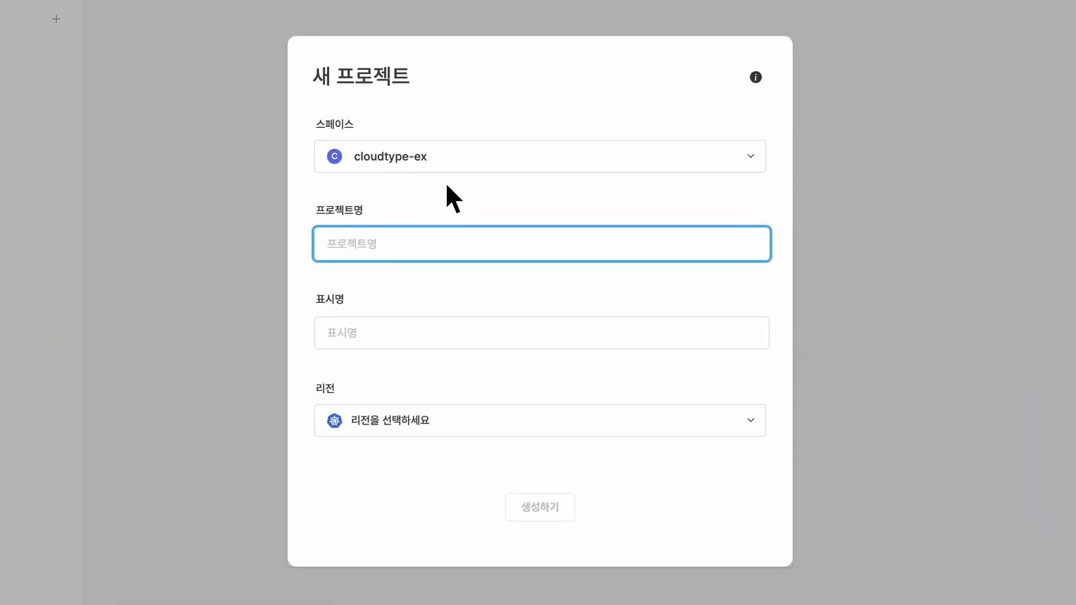
{"action": "type", "text": "databas"}
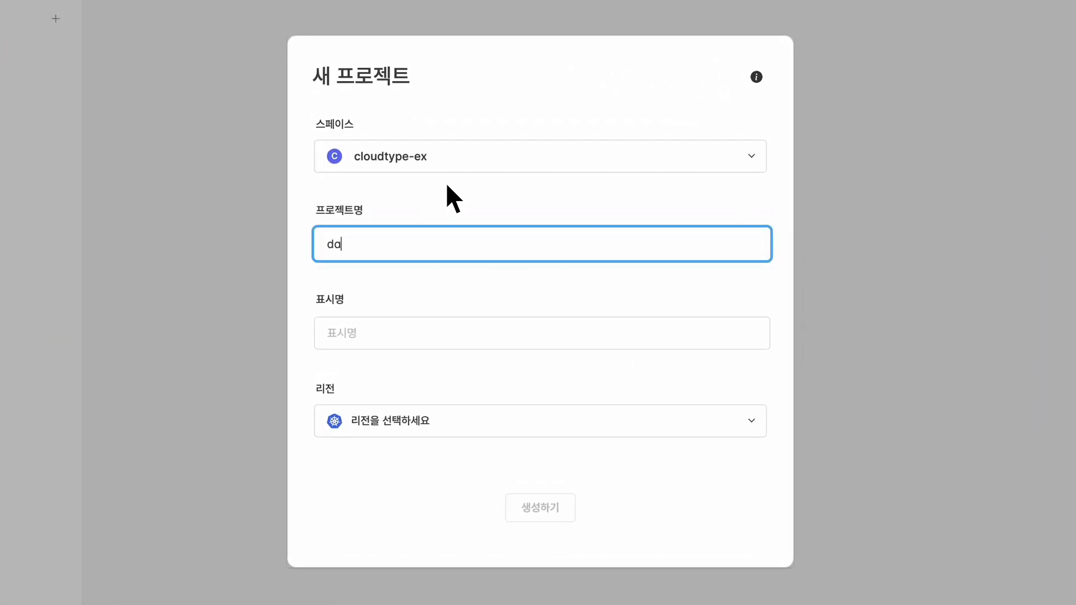
{"action": "type", "text": "e"}
{"action": "key", "text": "Tab"}
{"action": "type", "text": "데이터베이스"}
{"action": "left_click", "coordinate": [399, 420]}
{"action": "left_click", "coordinate": [406, 486]}
{"action": "left_click", "coordinate": [540, 508]}
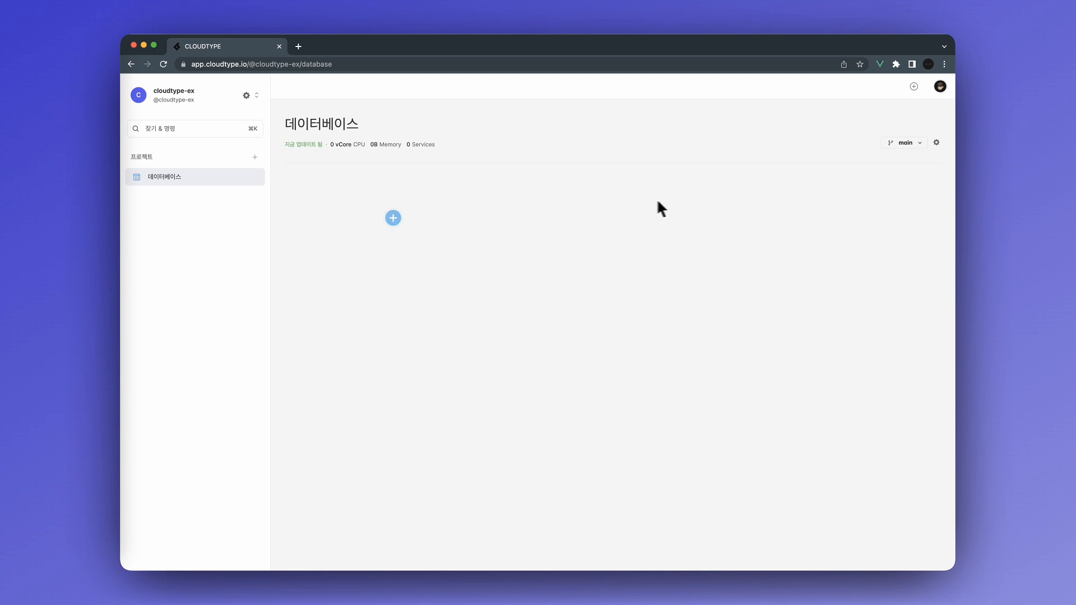
Turn on and apply external TCP access in the project settings, then return to the project overview.
{"action": "left_click", "coordinate": [938, 145]}
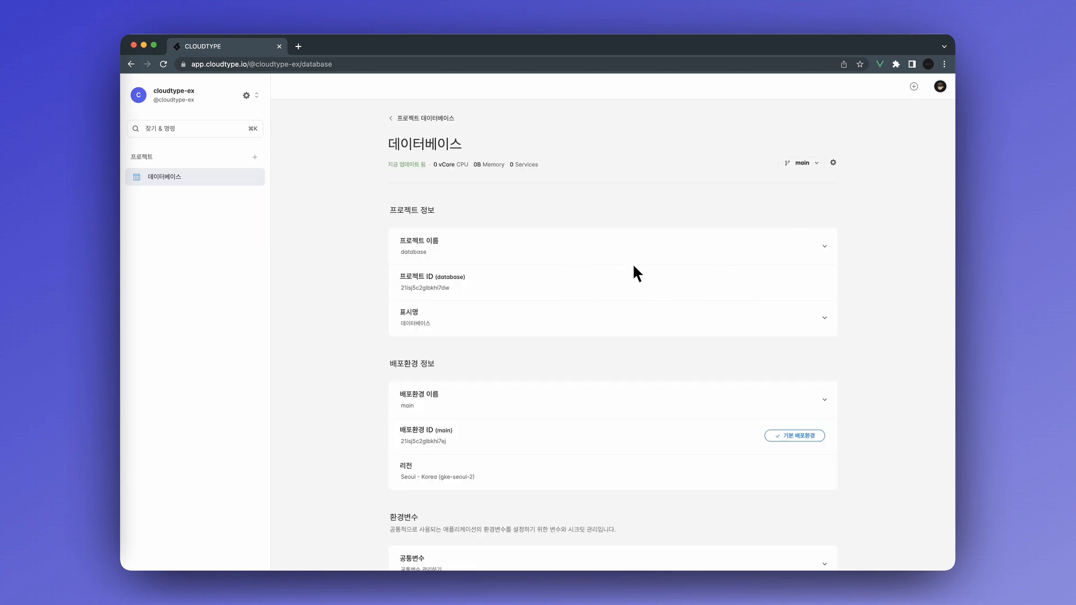
{"action": "scroll", "coordinate": [633, 267], "scroll_direction": "down", "scroll_amount": 5}
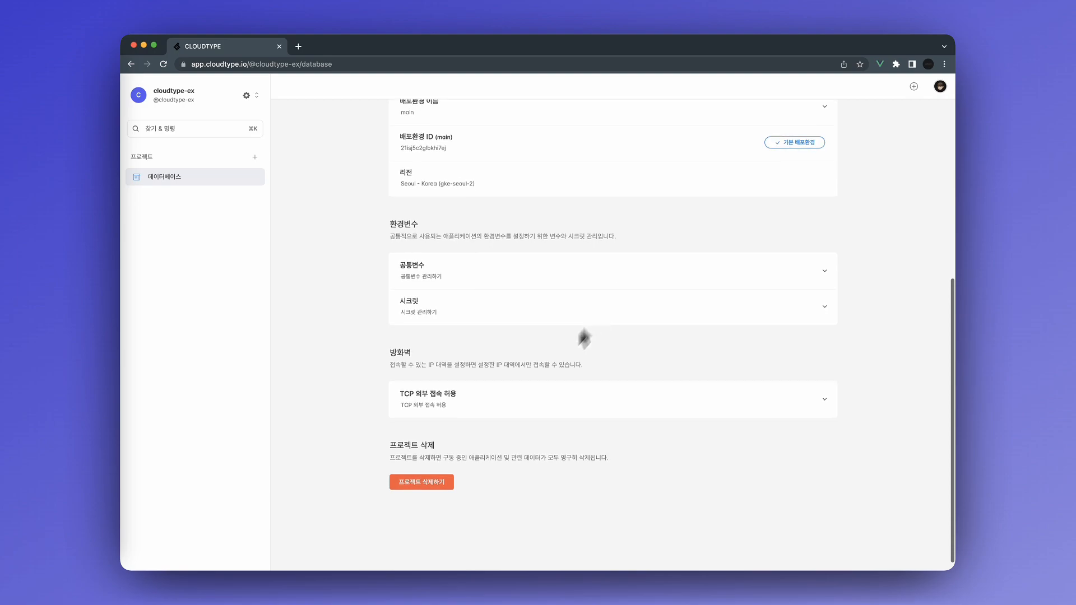
{"action": "scroll", "coordinate": [519, 379], "scroll_direction": "down", "scroll_amount": 1}
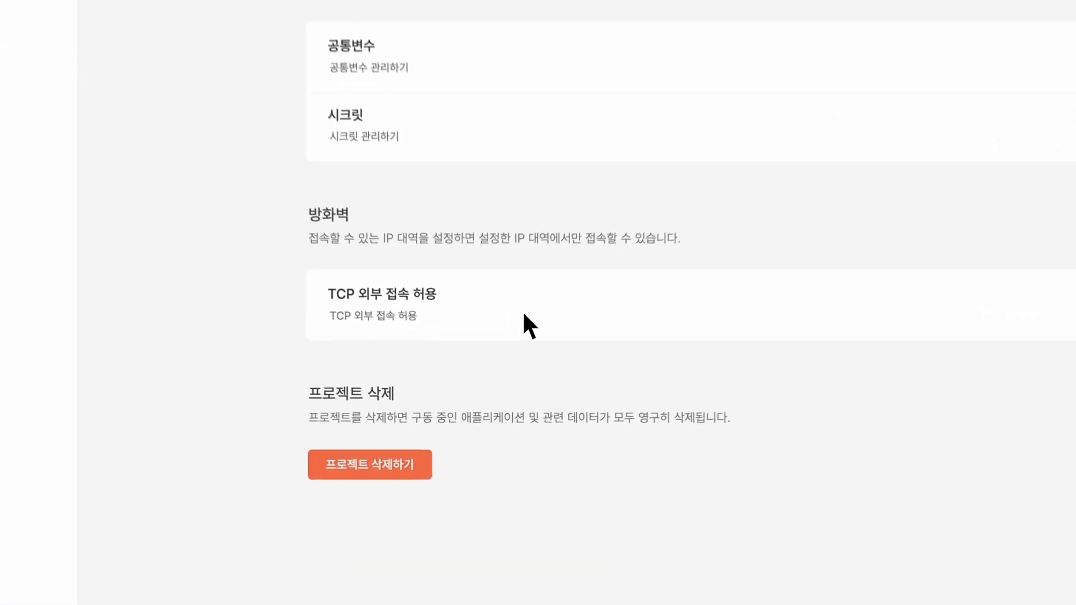
{"action": "left_click", "coordinate": [499, 394]}
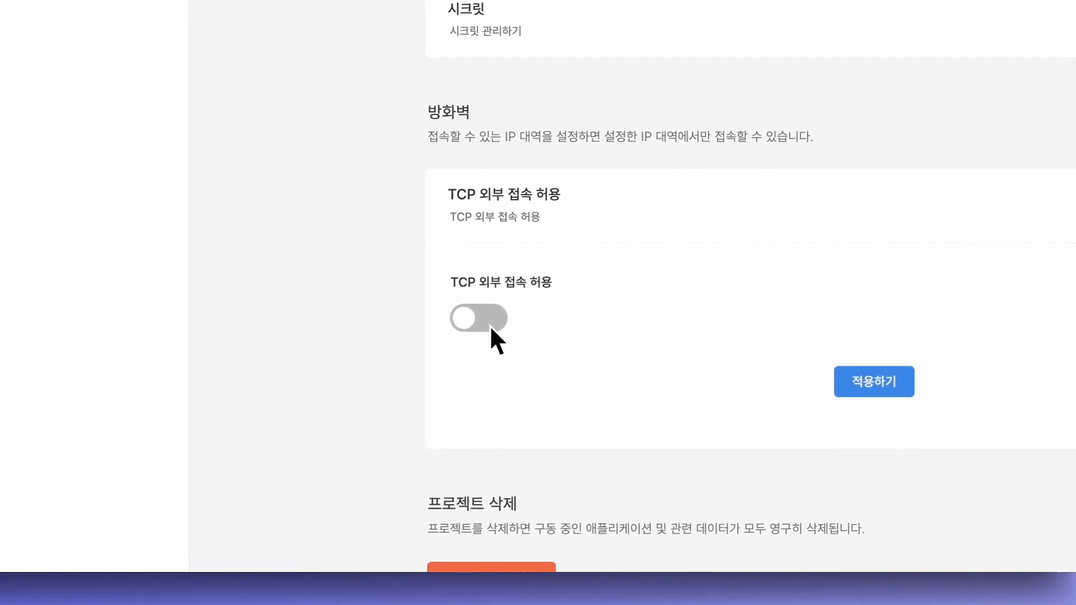
{"action": "left_click", "coordinate": [364, 420]}
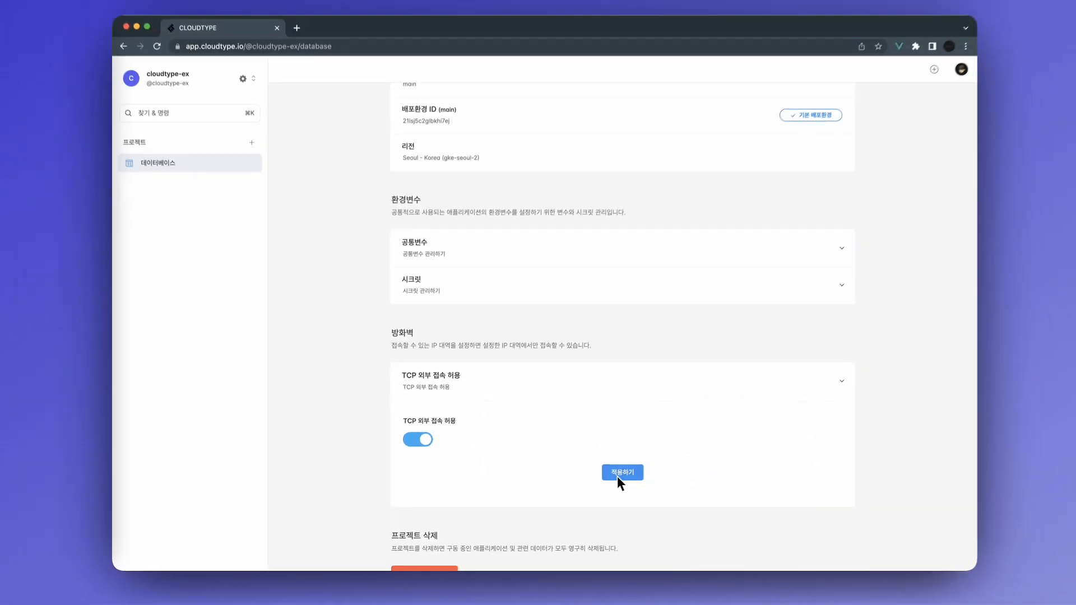
{"action": "left_click", "coordinate": [875, 380]}
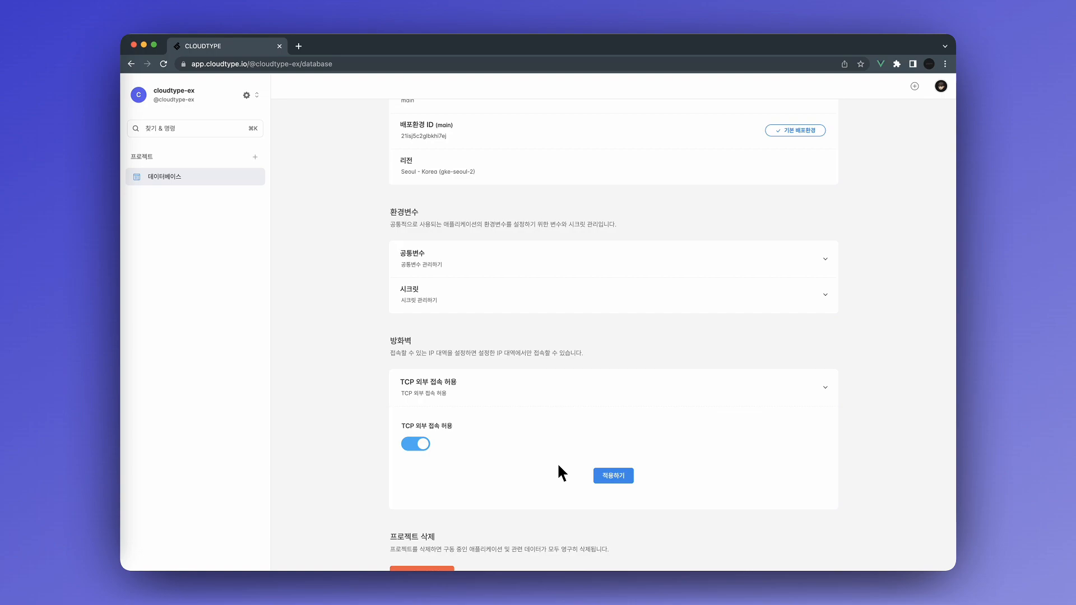
{"action": "scroll", "coordinate": [557, 462], "scroll_direction": "down", "scroll_amount": 2}
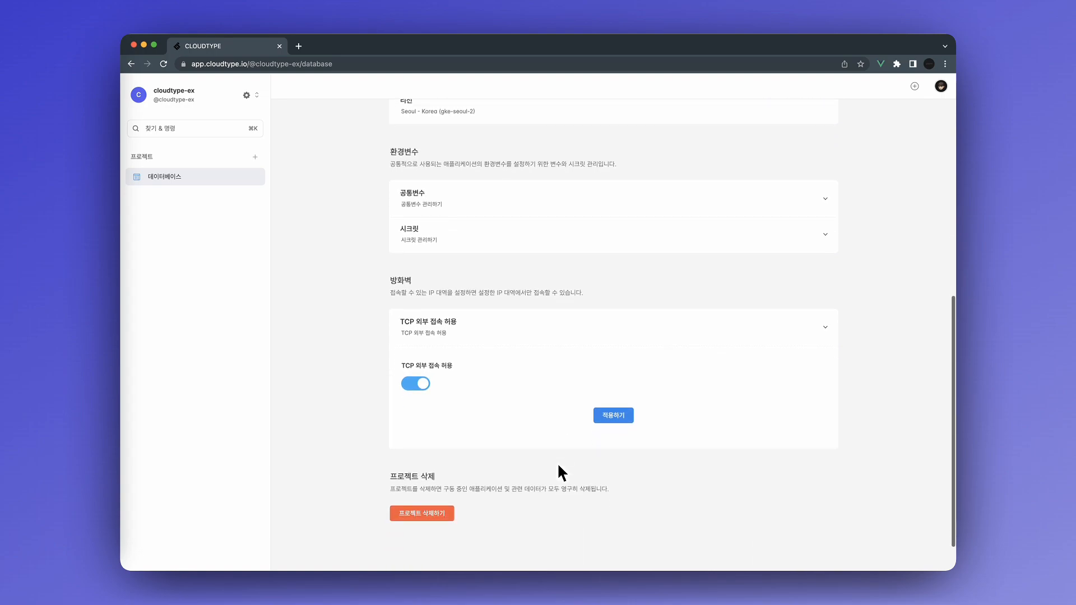
{"action": "left_click", "coordinate": [254, 180]}
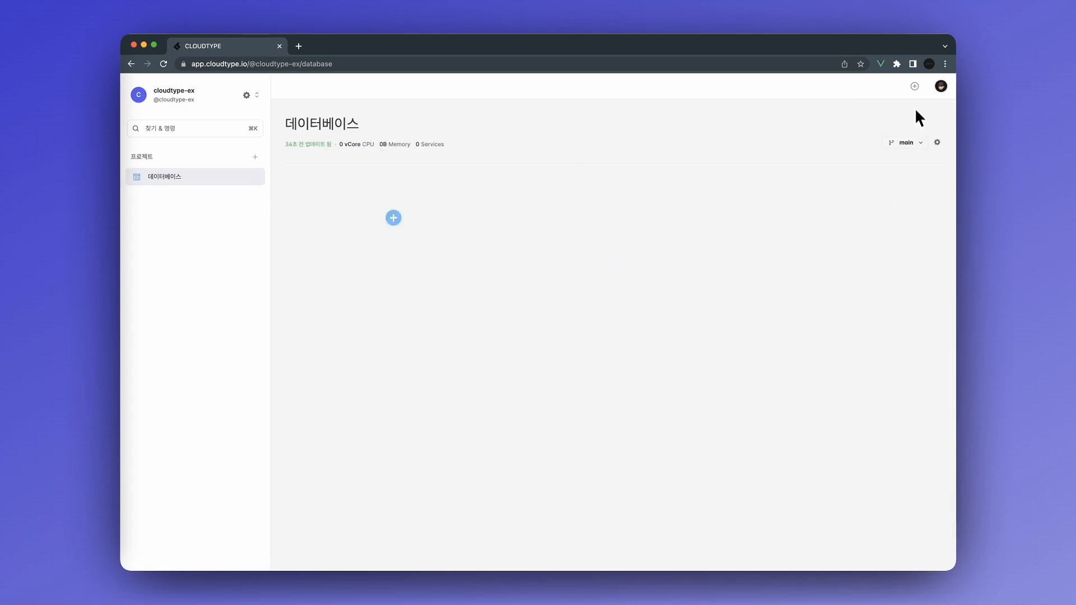
Filter the new-service templates to the 데이터베이스 category and choose MariaDB.
{"action": "left_click", "coordinate": [915, 86]}
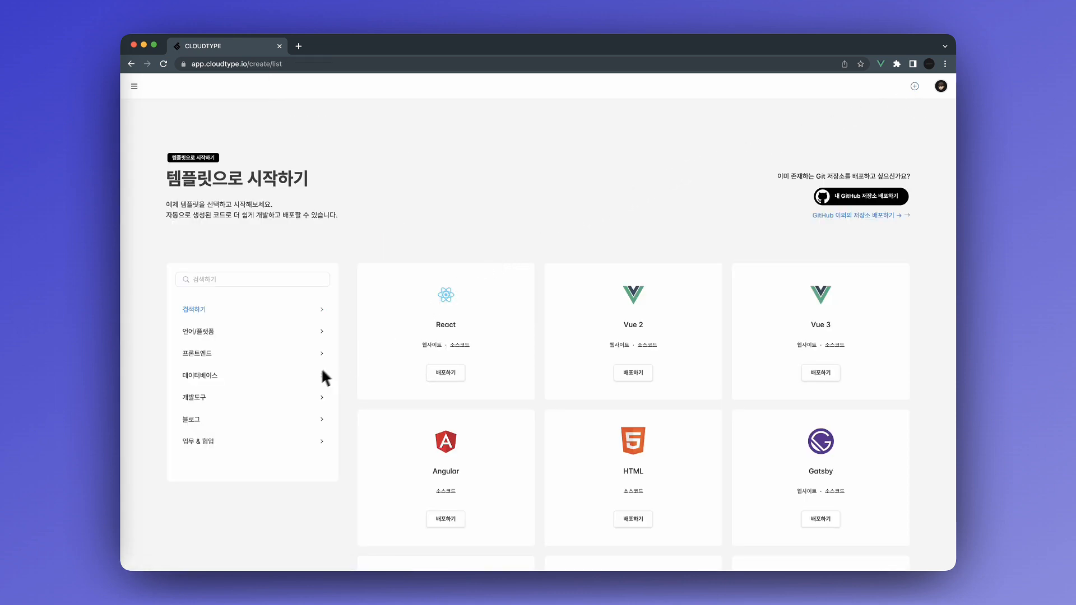
{"action": "left_click", "coordinate": [308, 377]}
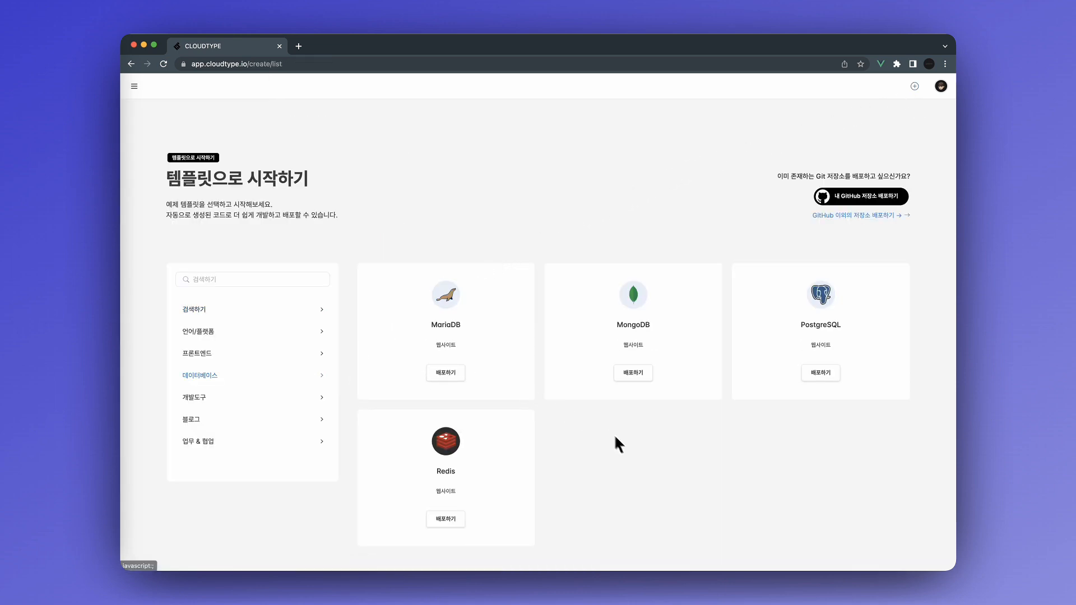
{"action": "scroll", "coordinate": [634, 460], "scroll_direction": "down", "scroll_amount": 3}
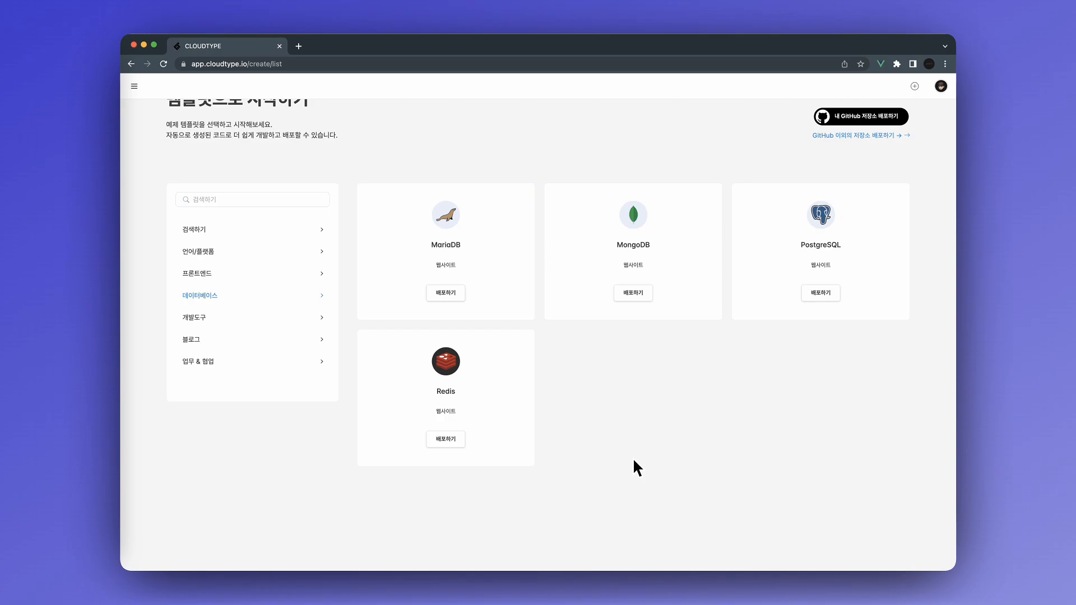
{"action": "left_click", "coordinate": [455, 297]}
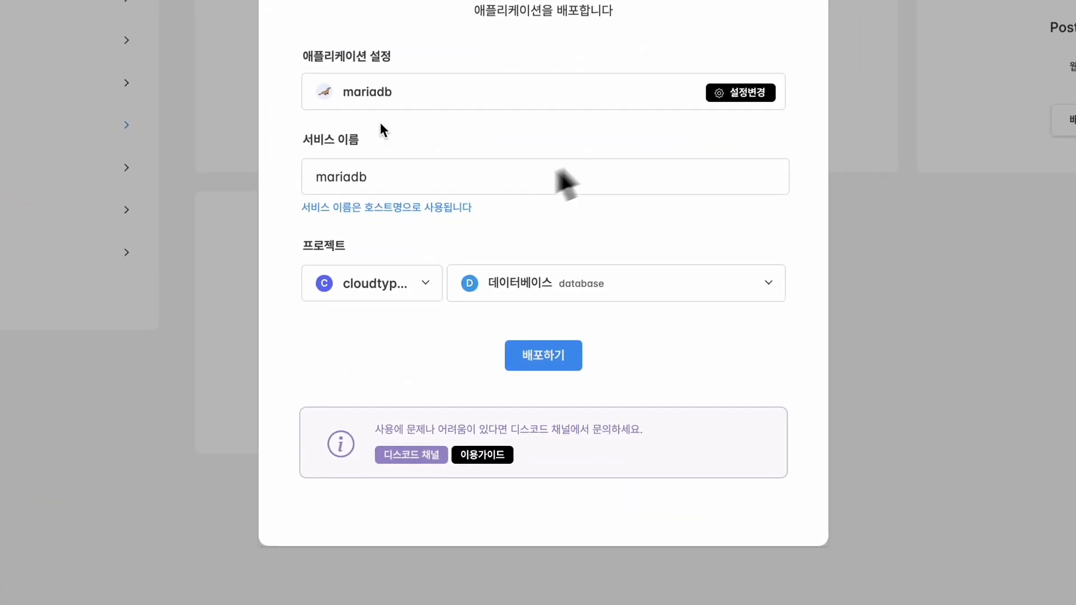
Open the MariaDB settings and enter a root password.
{"action": "left_click", "coordinate": [741, 94]}
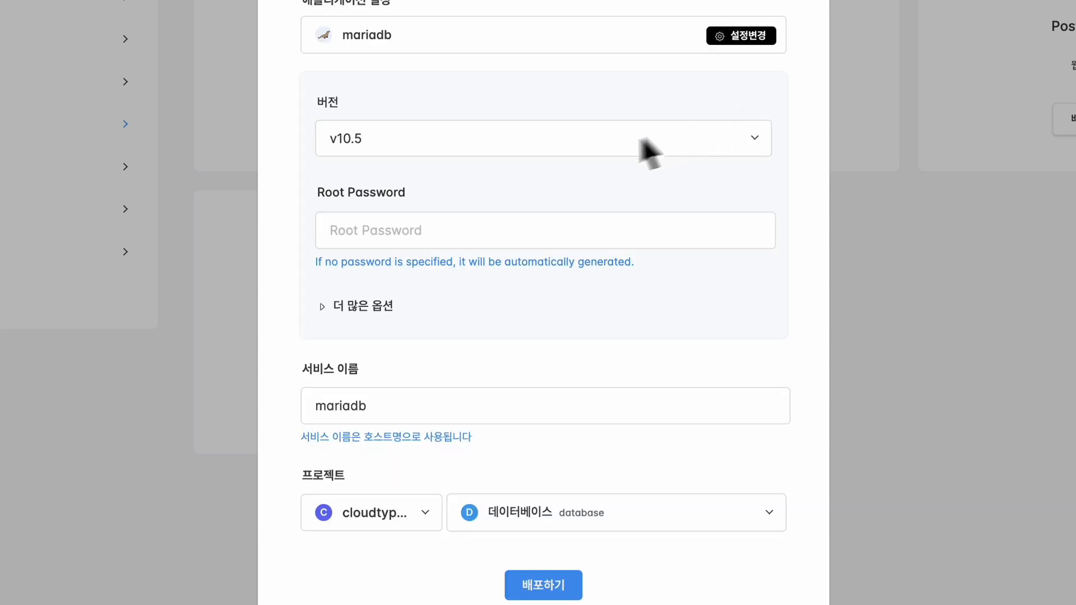
{"action": "left_click", "coordinate": [469, 248]}
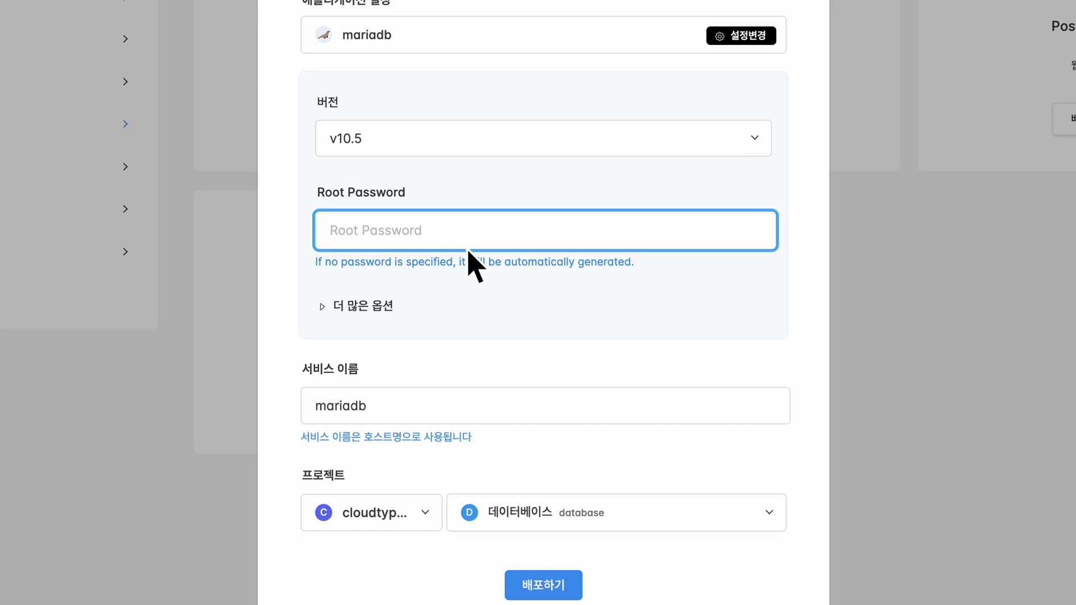
{"action": "type", "text": "1234"}
Set the database name to testdb under extra options and deploy the MariaDB service.
{"action": "left_click", "coordinate": [332, 302]}
{"action": "scroll", "coordinate": [365, 298], "scroll_direction": "down", "scroll_amount": 2}
{"action": "left_click", "coordinate": [383, 275]}
{"action": "type", "text": "testdb"}
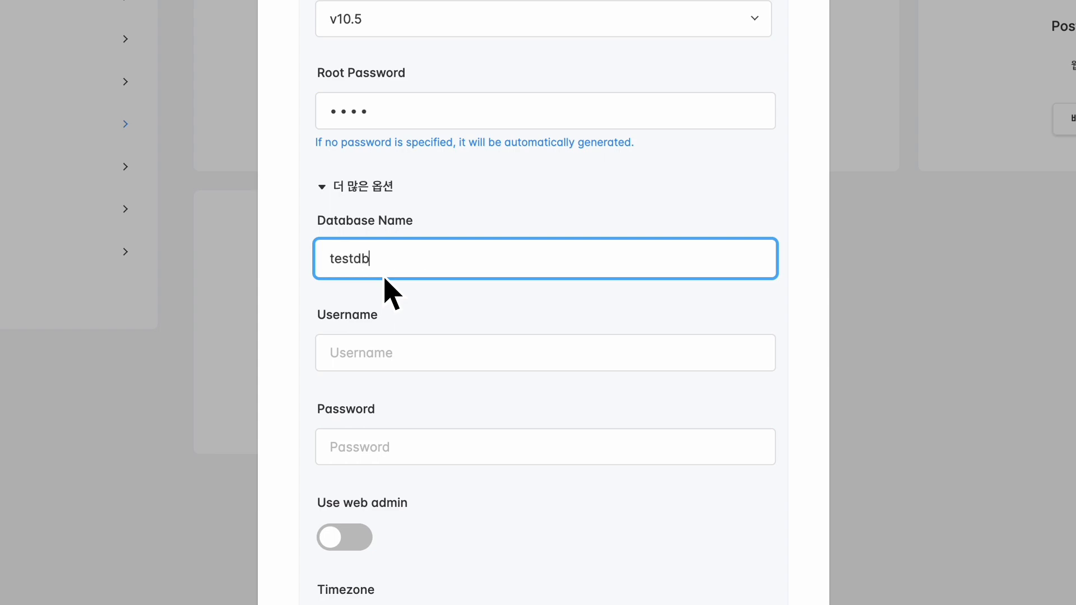
{"action": "scroll", "coordinate": [386, 279], "scroll_direction": "down", "scroll_amount": 3}
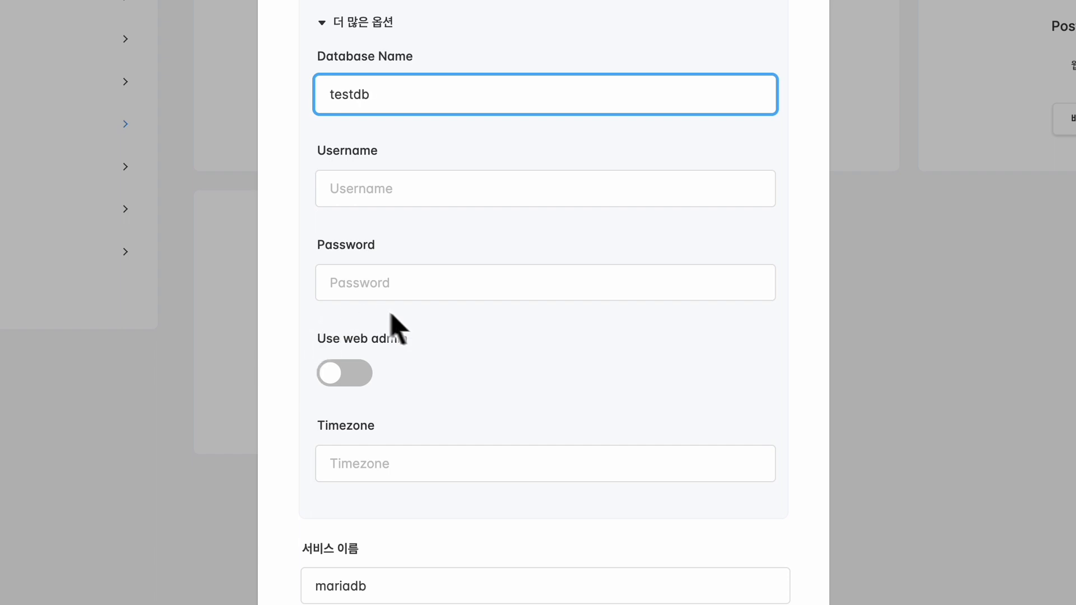
{"action": "left_click", "coordinate": [413, 348]}
{"action": "double_click", "coordinate": [399, 341]}
{"action": "left_click", "coordinate": [430, 343]}
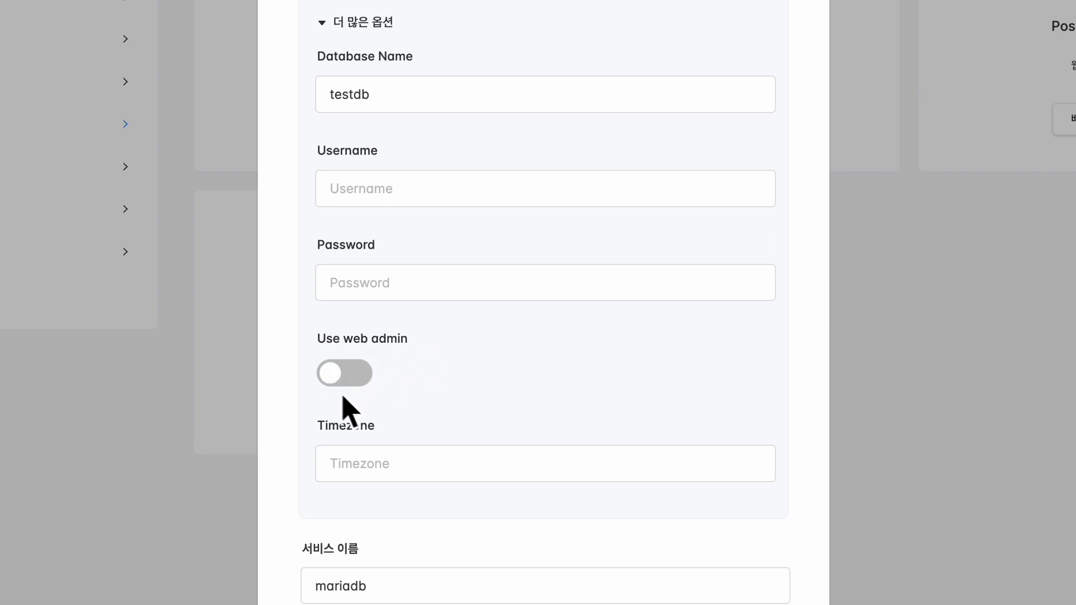
{"action": "scroll", "coordinate": [437, 424], "scroll_direction": "down", "scroll_amount": 5}
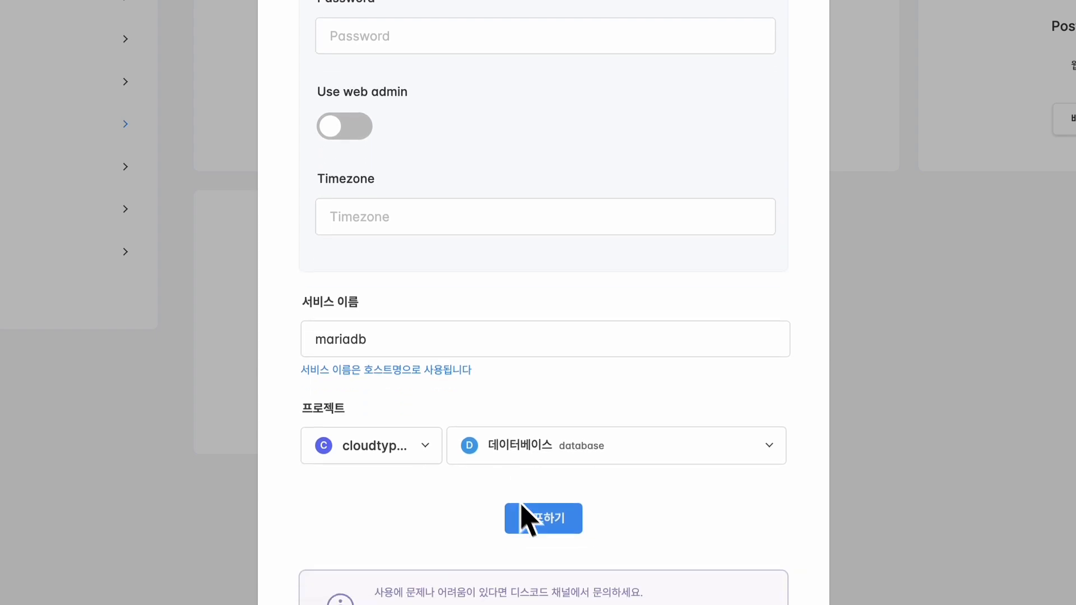
{"action": "left_click", "coordinate": [529, 518]}
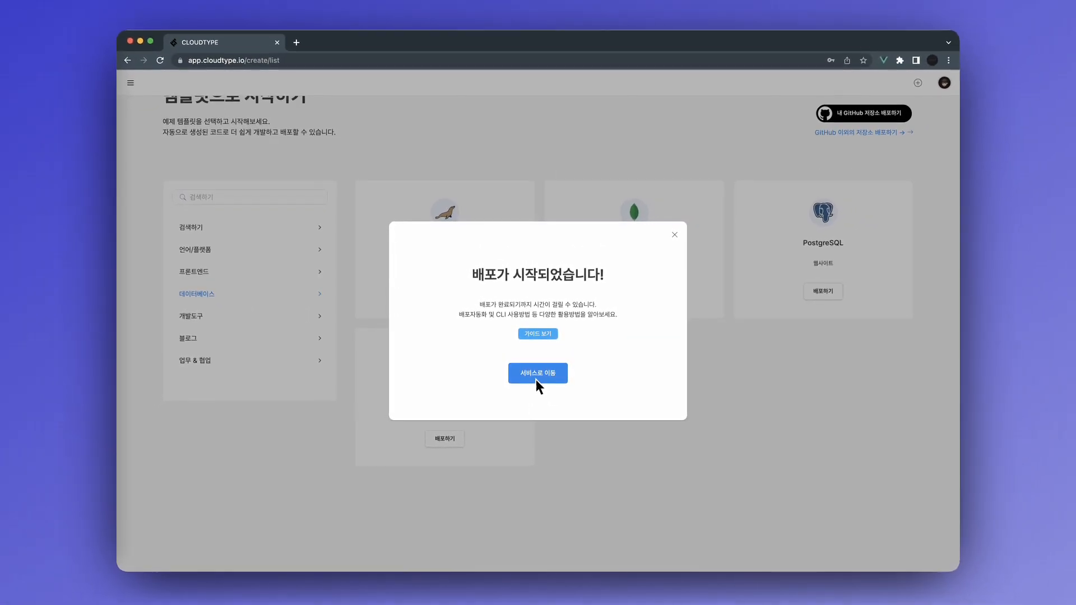
Open the mariadb service page and copy host svc.gksl2.cloudtype.app and external port 30853.
{"action": "left_click", "coordinate": [537, 378]}
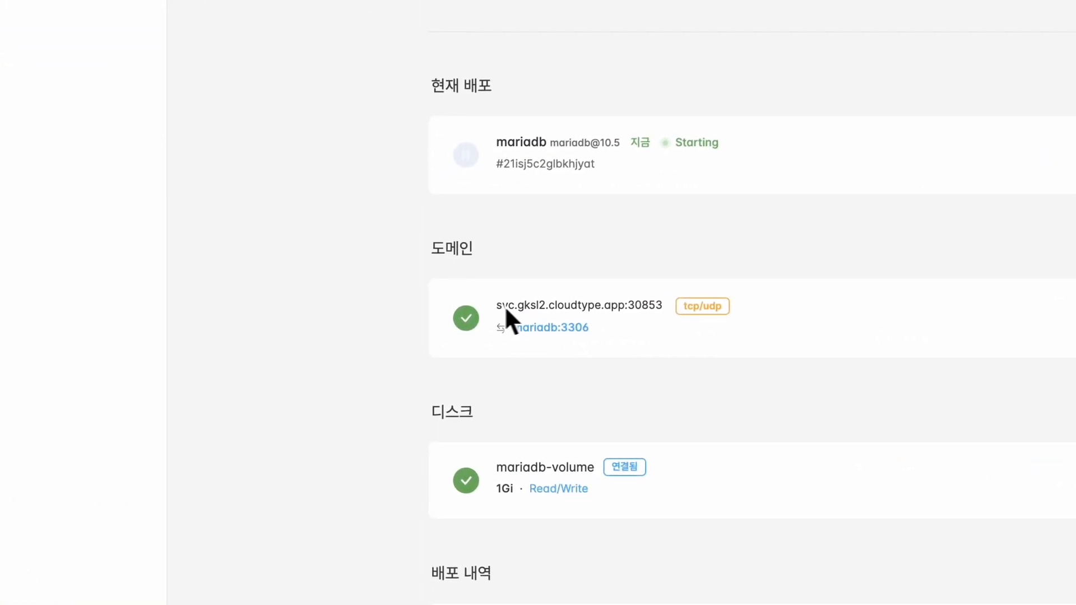
{"action": "left_click_drag", "start_coordinate": [438, 352], "coordinate": [505, 357]}
{"action": "key", "text": "super+c"}
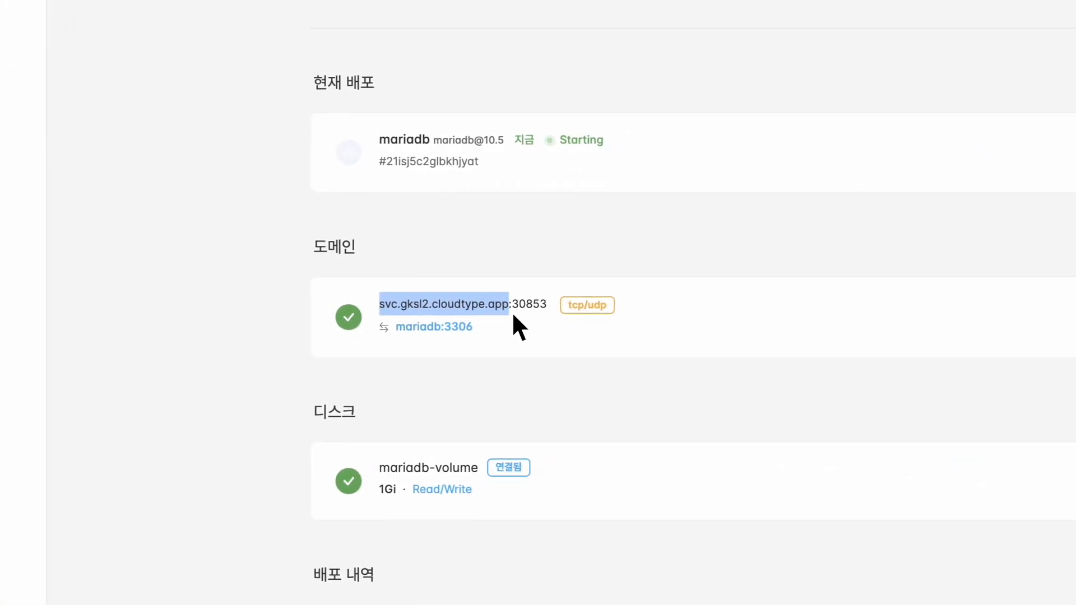
{"action": "left_click_drag", "start_coordinate": [520, 311], "coordinate": [512, 308]}
{"action": "double_click", "coordinate": [537, 309]}
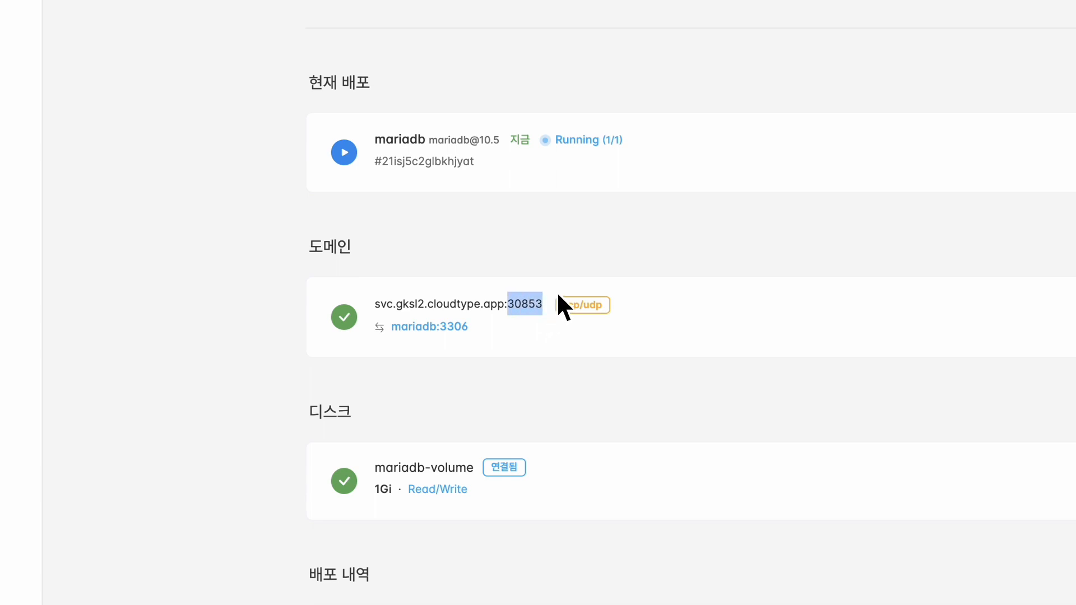
{"action": "left_click", "coordinate": [559, 296]}
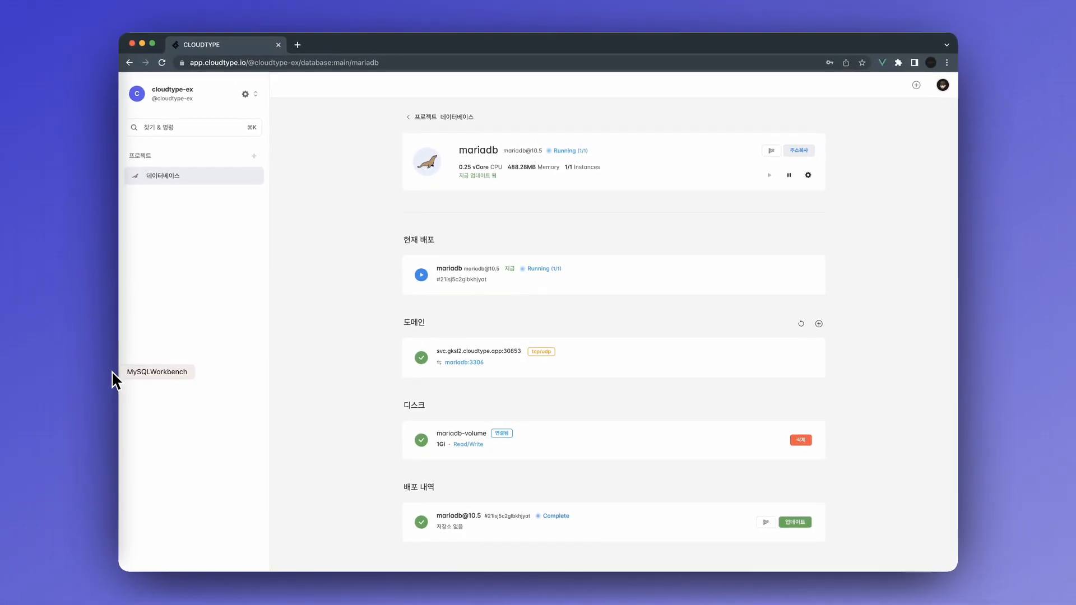
Launch MySQL Workbench and start a new connection named cloudtype-db.
{"action": "left_click", "coordinate": [112, 375]}
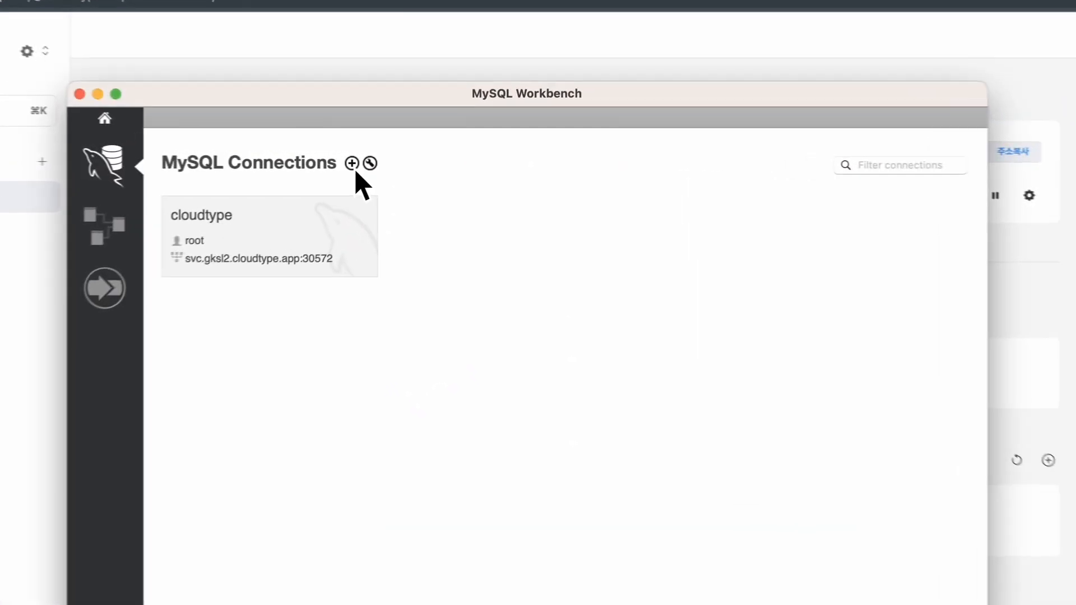
{"action": "left_click", "coordinate": [428, 158]}
{"action": "left_click", "coordinate": [347, 121]}
{"action": "type", "text": "cloudtype-db"}
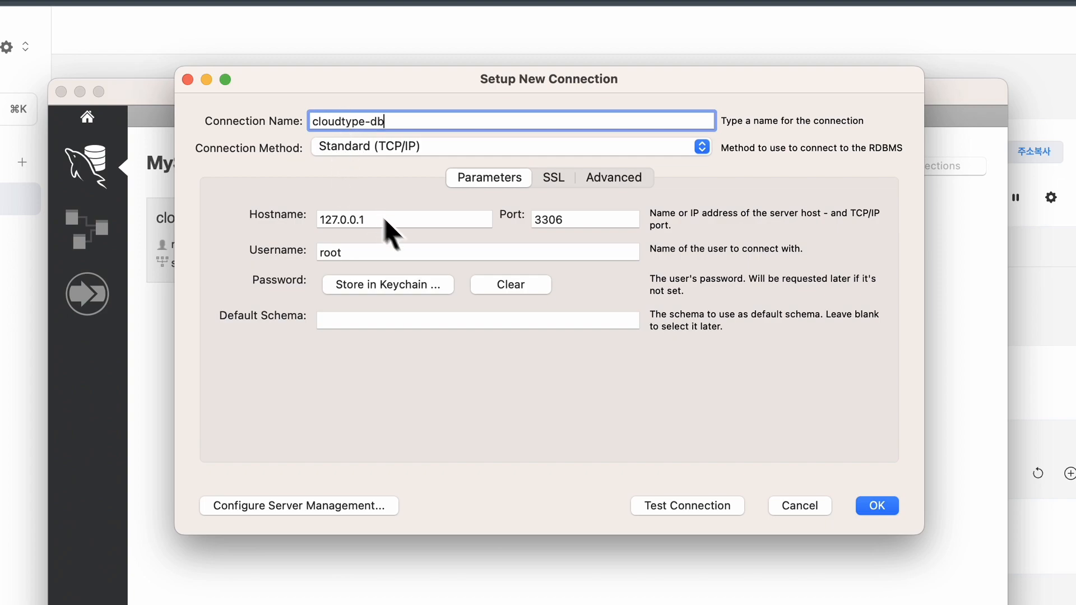
Set the connection hostname to svc.gksl2.cloudtype.app and the port to 30853.
{"action": "left_click", "coordinate": [414, 220]}
{"action": "left_click", "coordinate": [609, 220]}
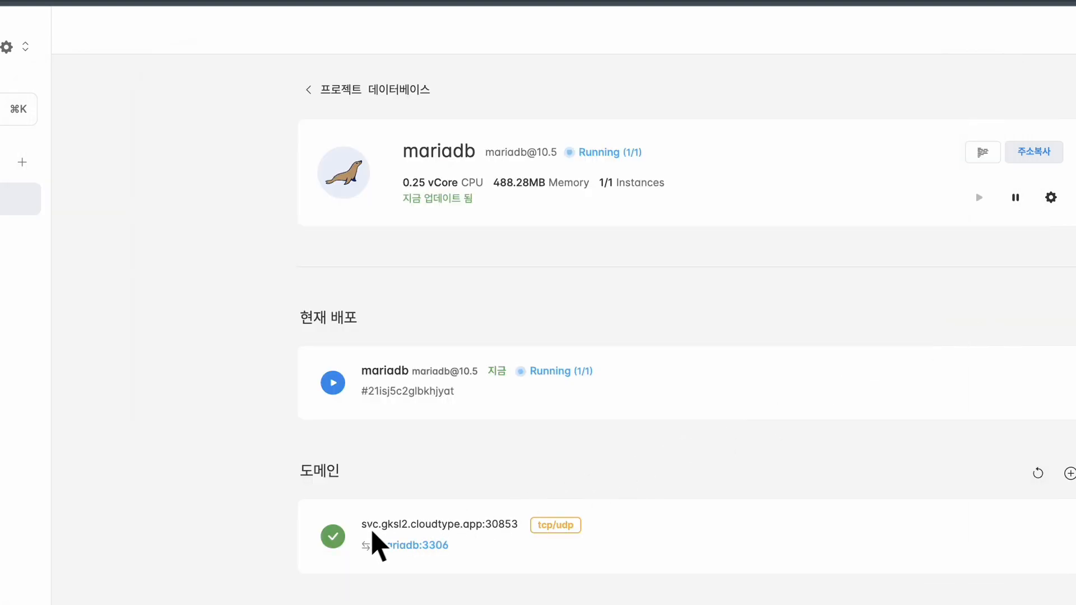
{"action": "left_click_drag", "start_coordinate": [363, 530], "coordinate": [483, 534]}
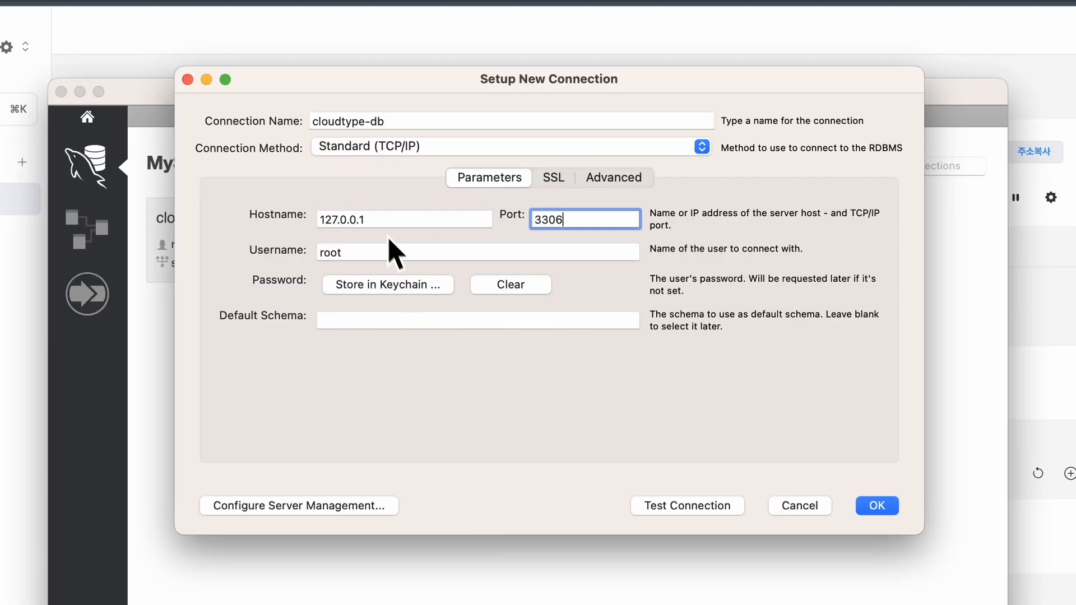
{"action": "left_click", "coordinate": [383, 224]}
{"action": "key", "text": "super+a"}
{"action": "key", "text": "super+v"}
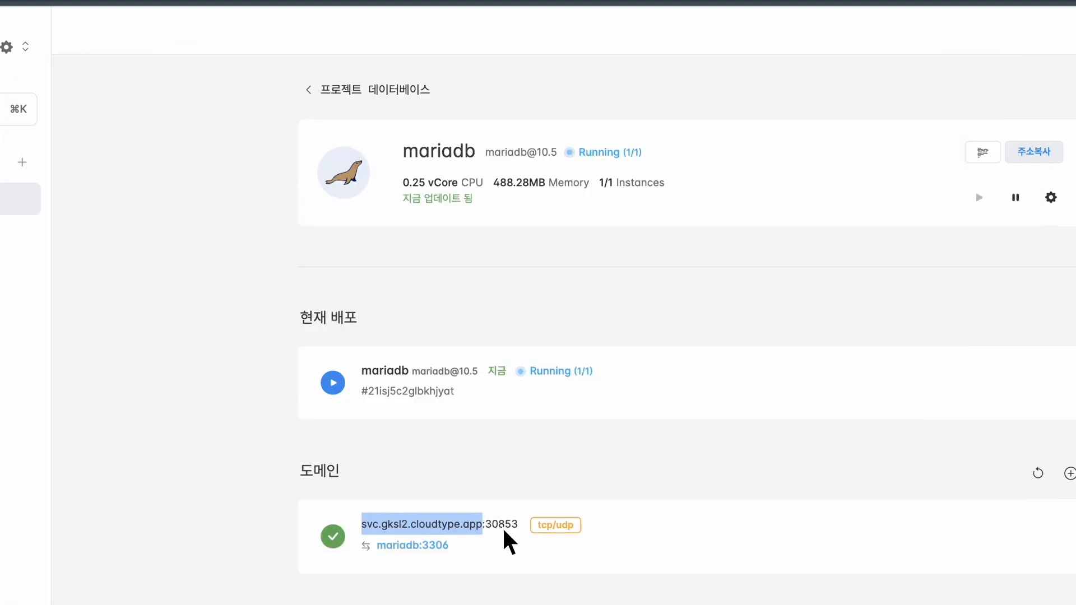
{"action": "left_click_drag", "start_coordinate": [499, 530], "coordinate": [511, 533]}
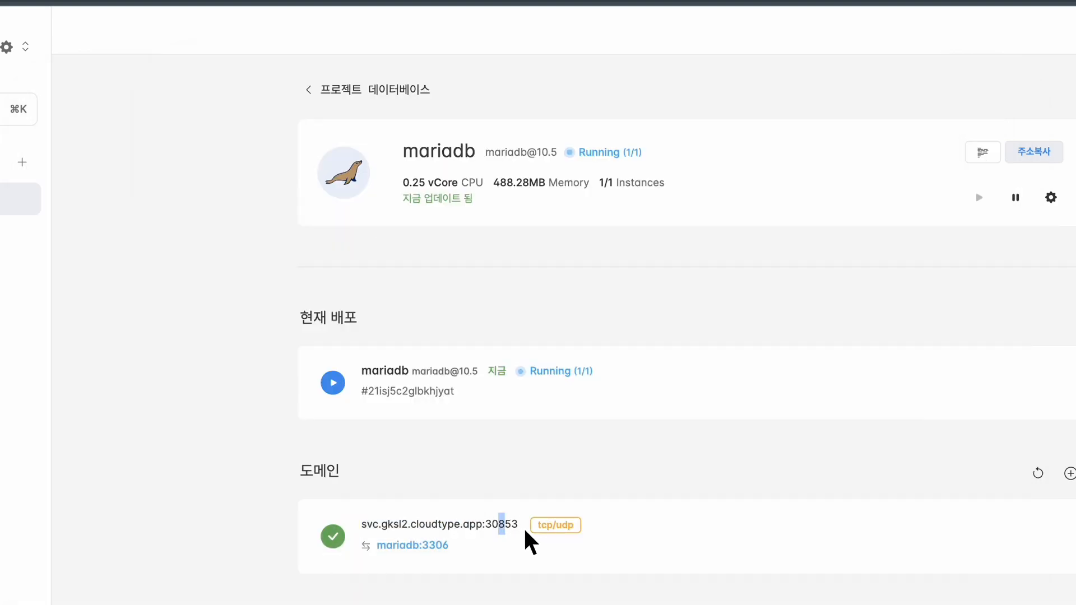
{"action": "double_click", "coordinate": [496, 538]}
{"action": "double_click", "coordinate": [495, 534]}
{"action": "key", "text": "super+c"}
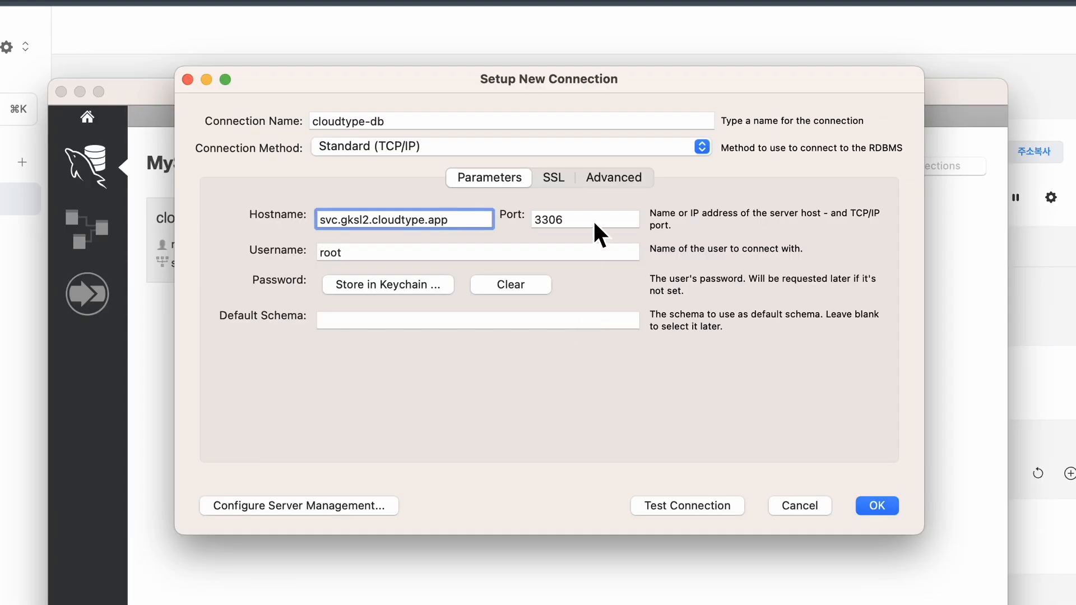
{"action": "double_click", "coordinate": [594, 221]}
{"action": "key", "text": "super+v"}
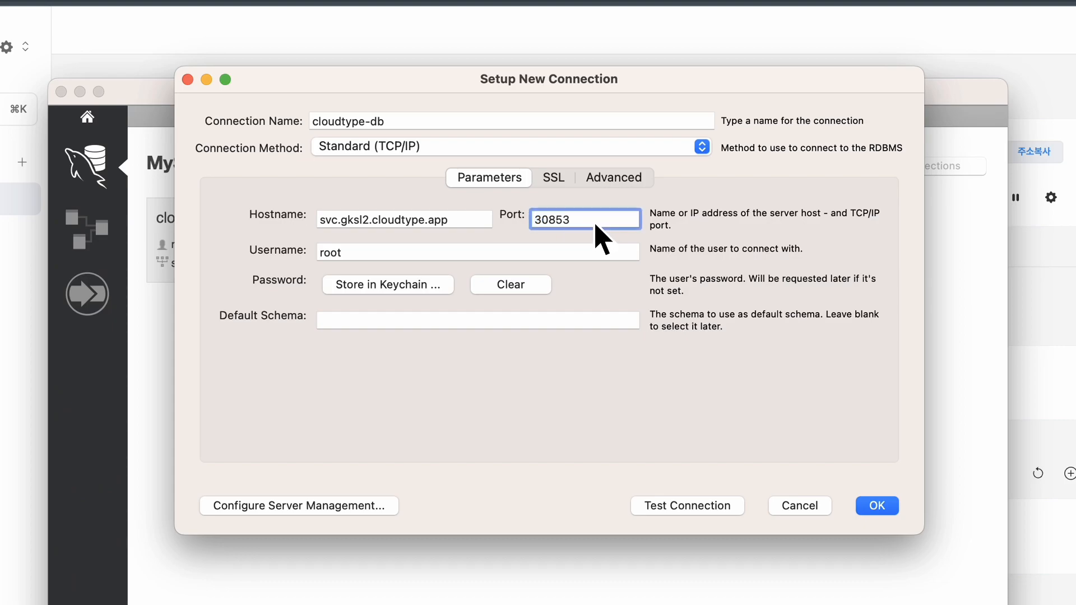
Store the password and test the connection, continuing past the server version warning.
{"action": "left_click", "coordinate": [433, 289]}
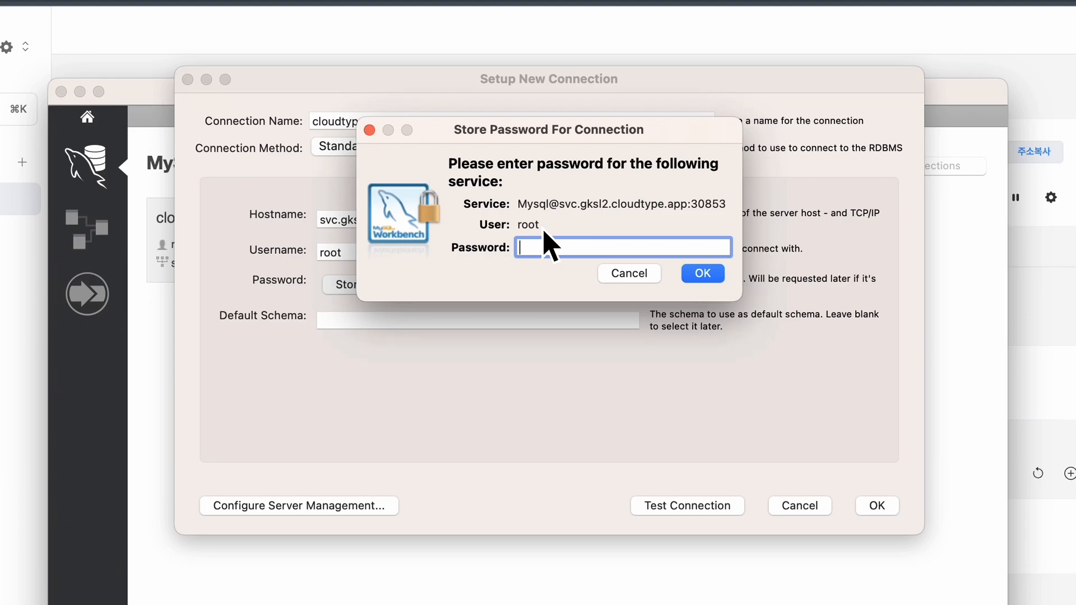
{"action": "type", "text": "****"}
{"action": "left_click", "coordinate": [700, 274]}
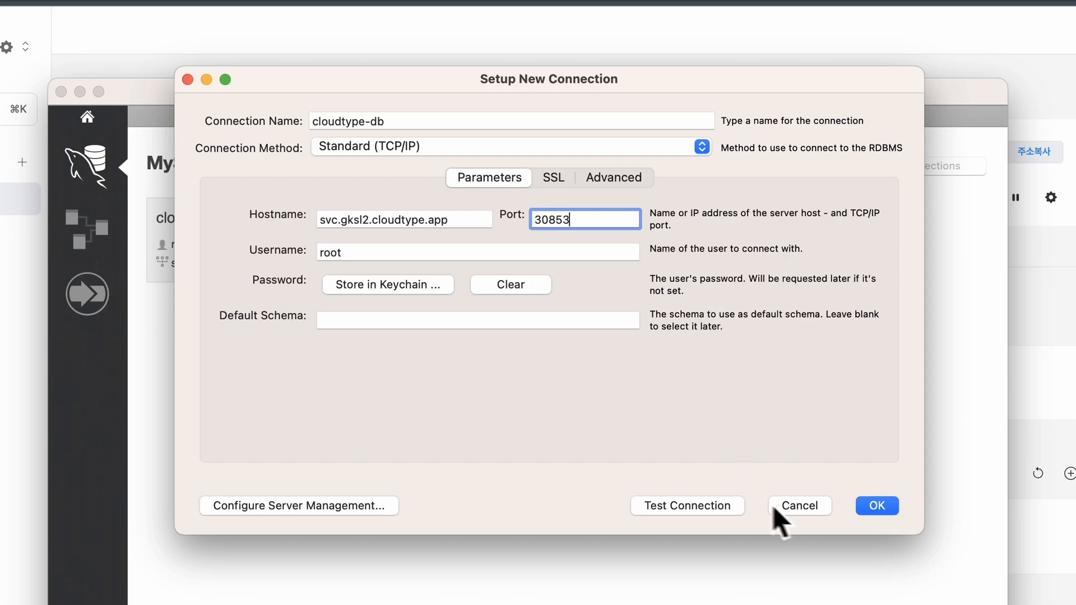
{"action": "left_click", "coordinate": [713, 509]}
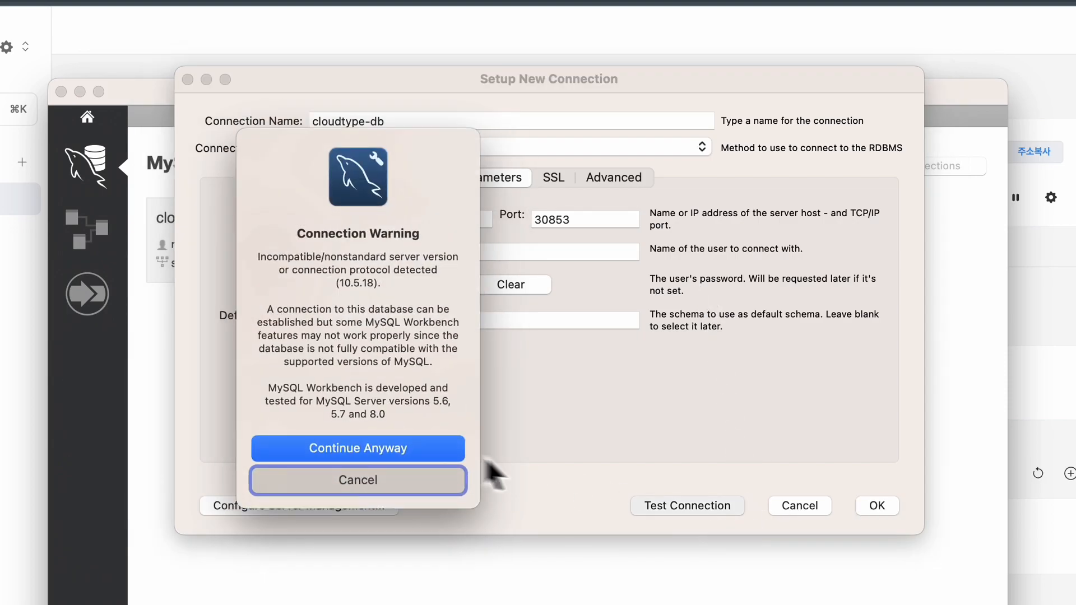
{"action": "left_click", "coordinate": [428, 448]}
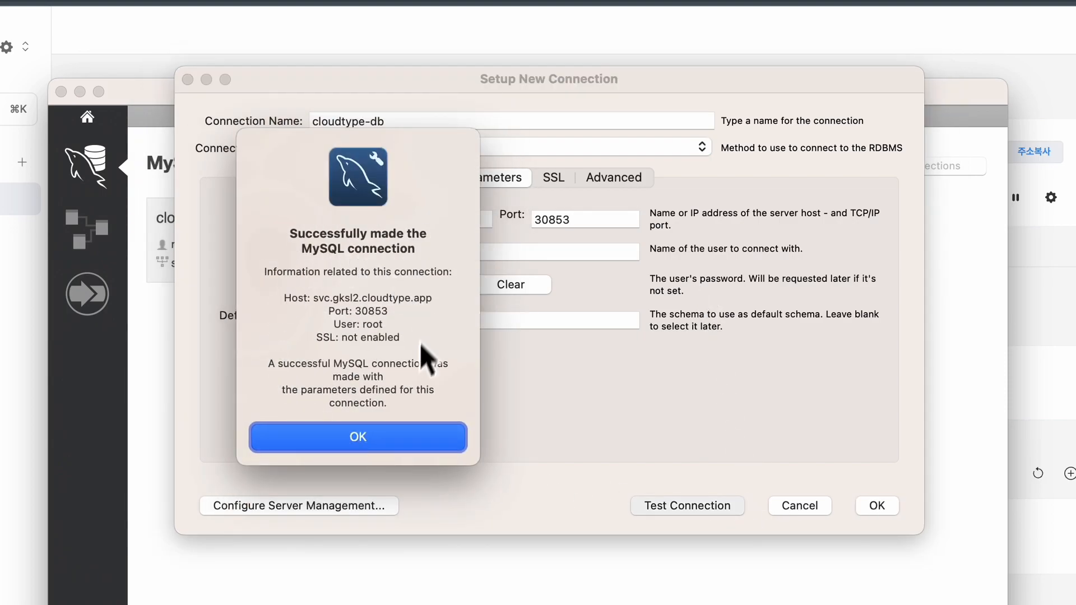
Save the cloudtype-db connection, open it in a SQL editor, and expand the testdb schema.
{"action": "left_click", "coordinate": [392, 442]}
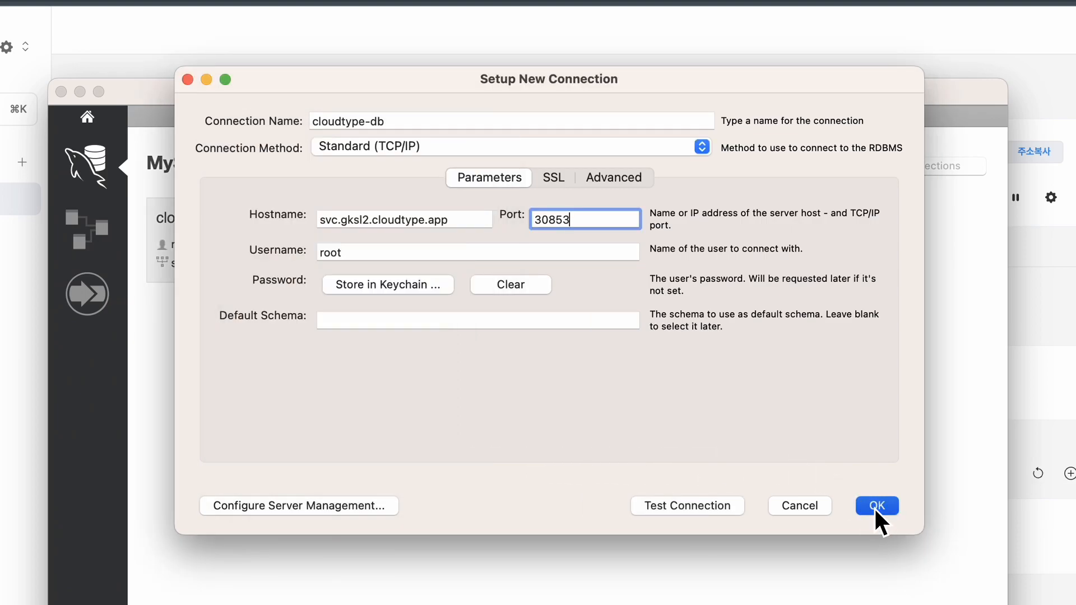
{"action": "left_click", "coordinate": [876, 508]}
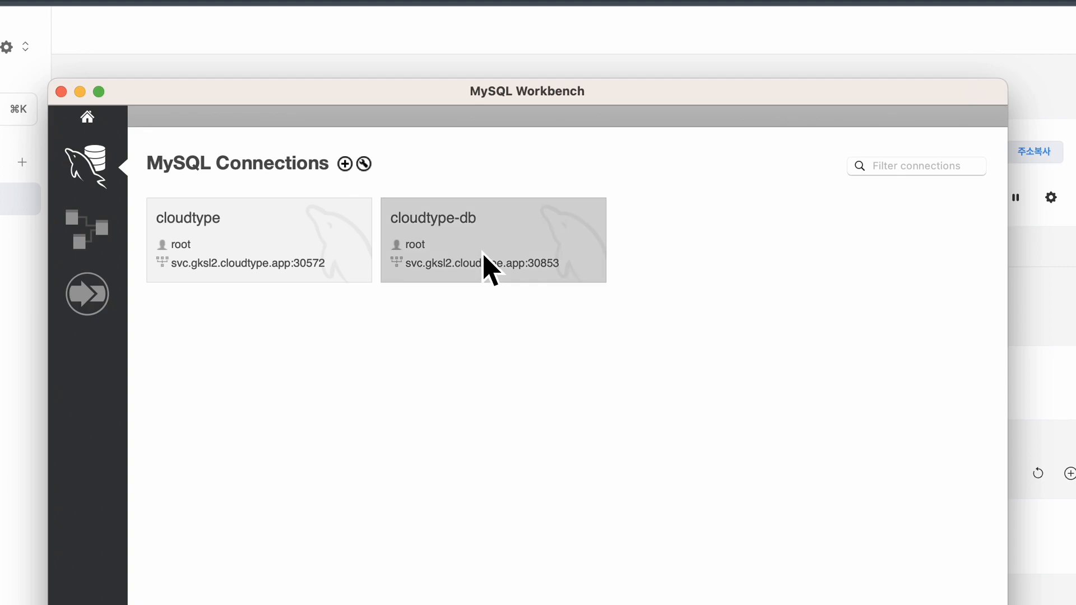
{"action": "left_click", "coordinate": [513, 250]}
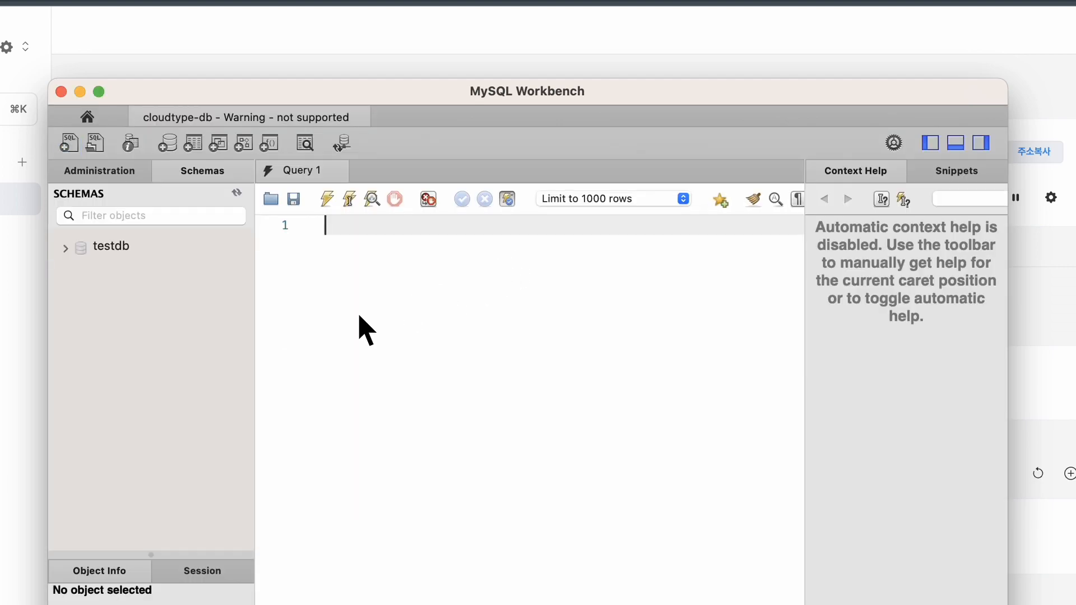
{"action": "left_click", "coordinate": [66, 248]}
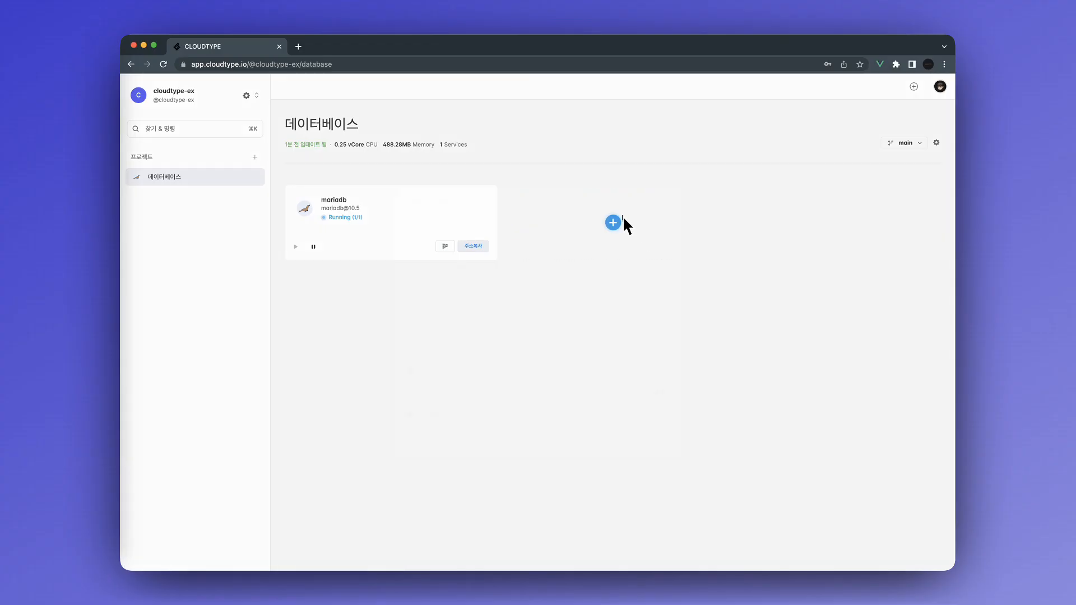
Find PostgreSQL via a 'pos' command search and enter its root password.
{"action": "key", "text": "super+k"}
{"action": "type", "text": "pos"}
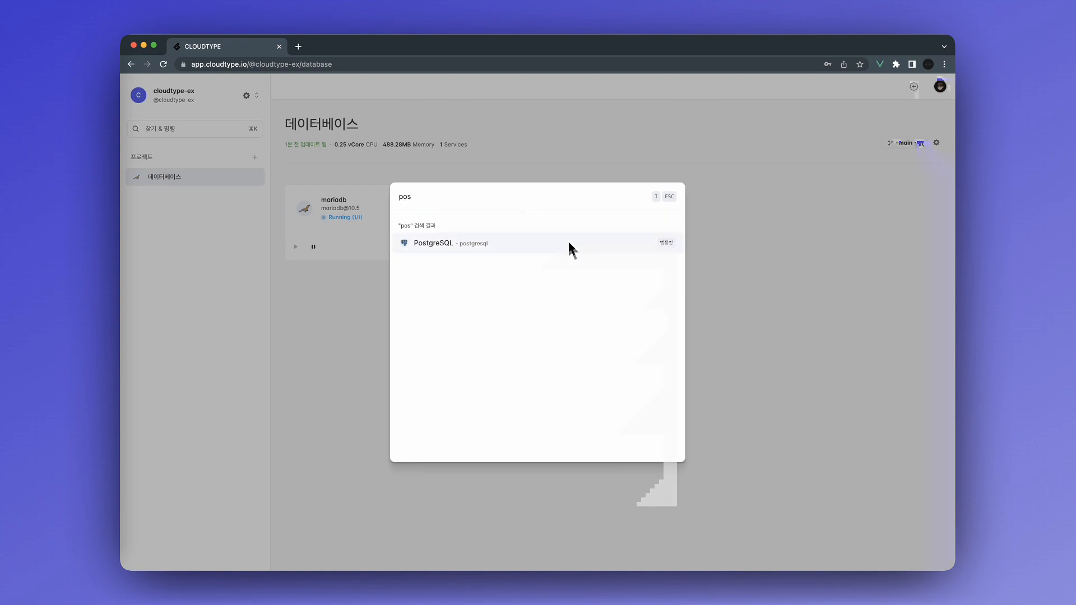
{"action": "left_click", "coordinate": [569, 243]}
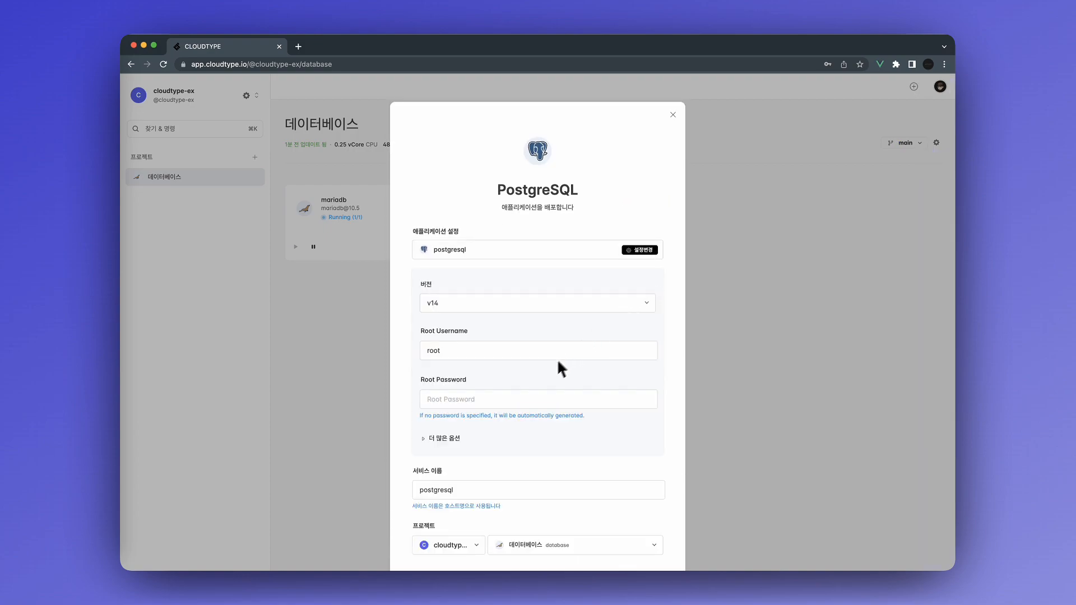
{"action": "scroll", "coordinate": [550, 375], "scroll_direction": "down", "scroll_amount": 1}
{"action": "left_click", "coordinate": [541, 373]}
{"action": "type", "text": "pass"}
Set database name testdb, deploy PostgreSQL without saving the browser password, and open its service page.
{"action": "left_click", "coordinate": [440, 416]}
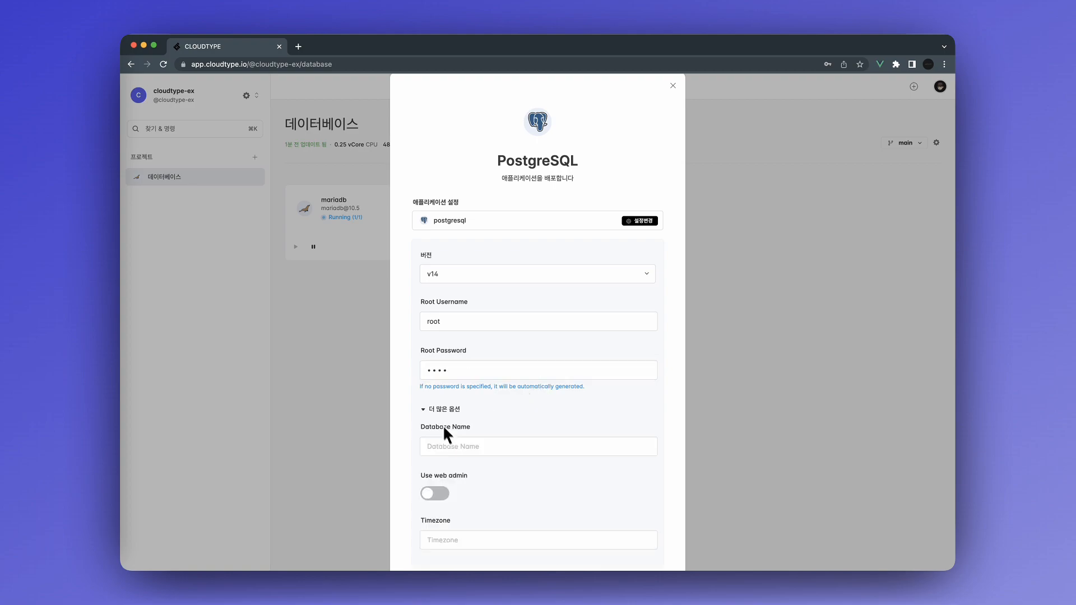
{"action": "left_click", "coordinate": [456, 448]}
{"action": "type", "text": "testdb"}
{"action": "scroll", "coordinate": [454, 442], "scroll_direction": "down", "scroll_amount": 5}
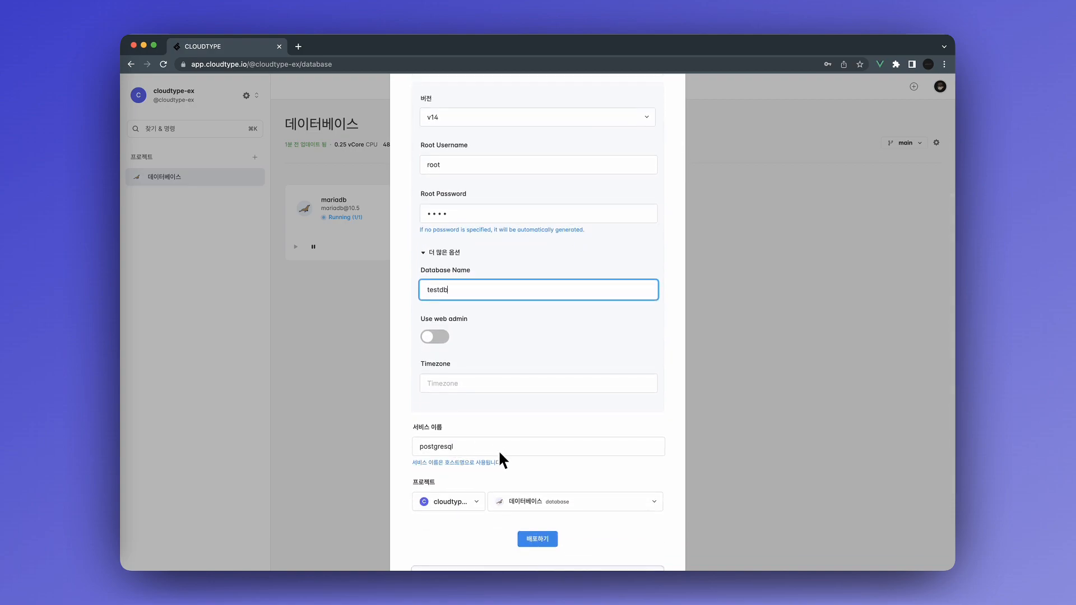
{"action": "scroll", "coordinate": [499, 450], "scroll_direction": "up", "scroll_amount": 2}
{"action": "scroll", "coordinate": [505, 462], "scroll_direction": "down", "scroll_amount": 1}
{"action": "left_click", "coordinate": [532, 557]}
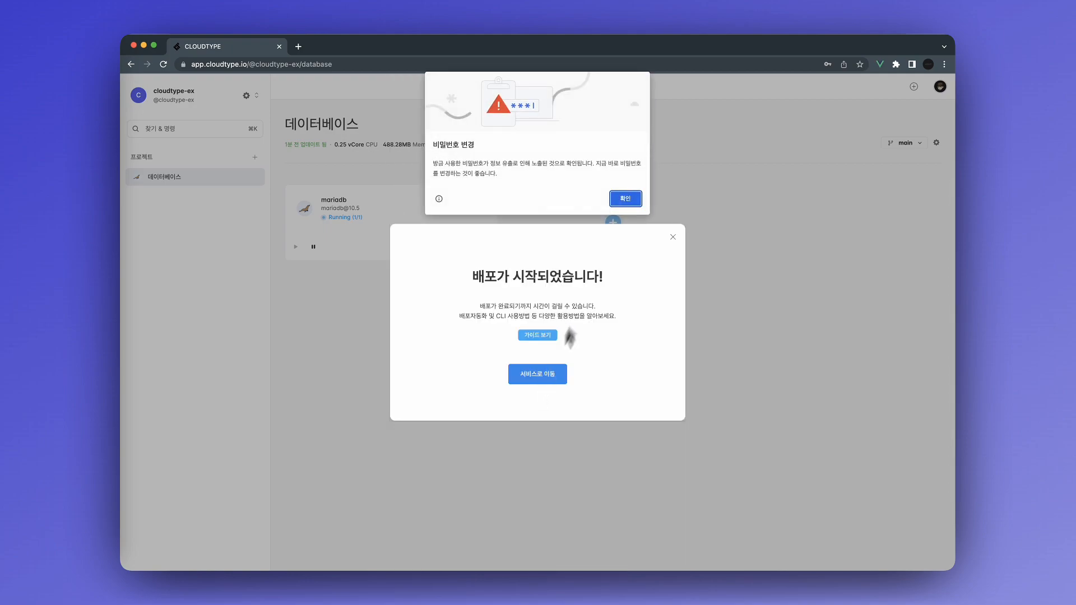
{"action": "left_click", "coordinate": [626, 203]}
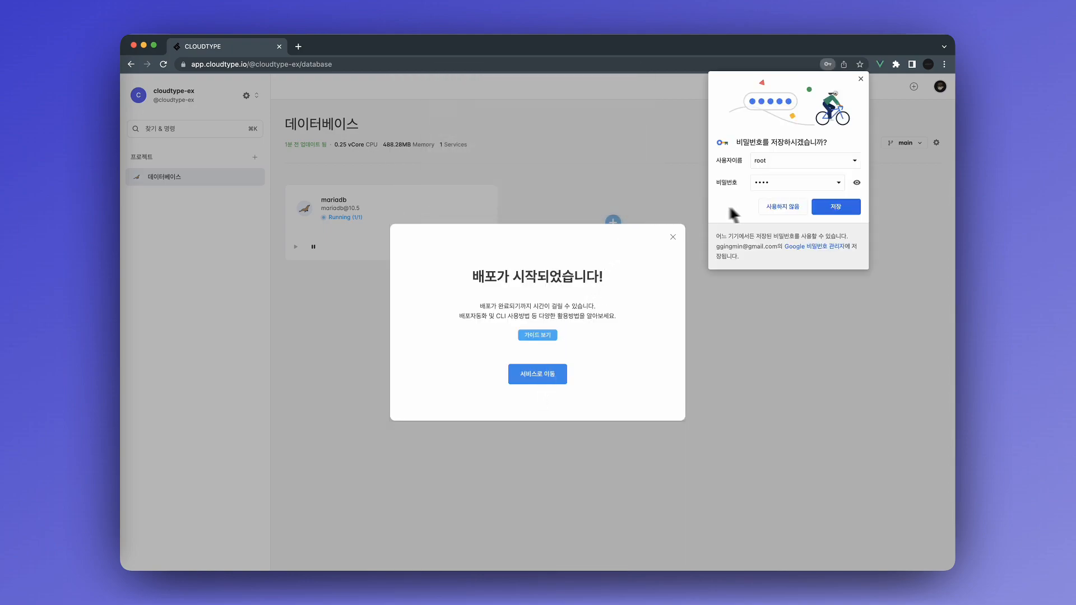
{"action": "left_click", "coordinate": [766, 207]}
{"action": "left_click", "coordinate": [545, 371]}
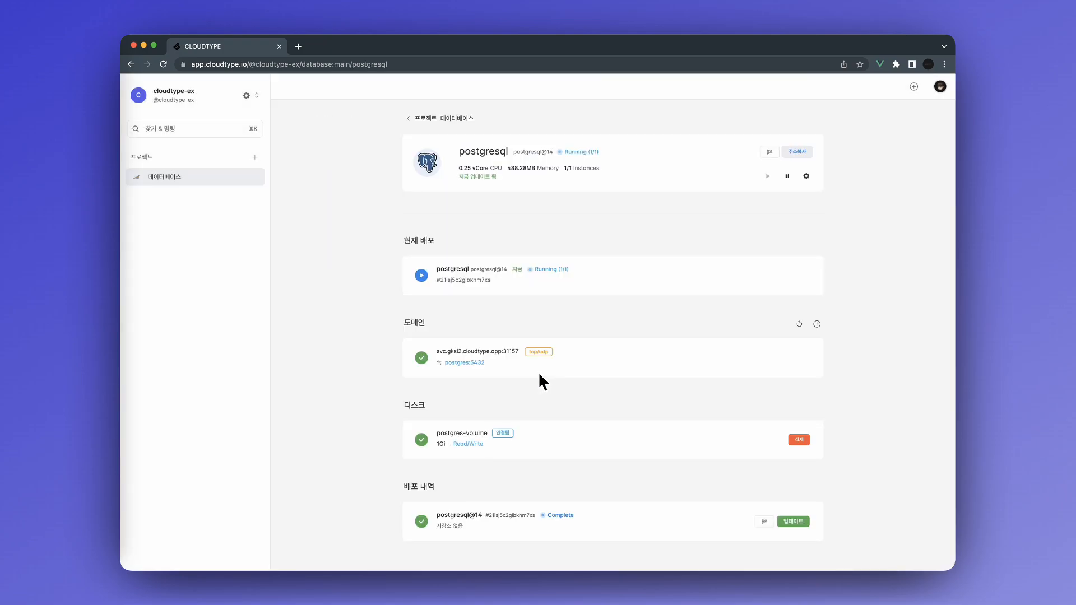
Launch pgAdmin 4 and begin registering a new server on the Connection settings.
{"action": "left_click", "coordinate": [120, 367]}
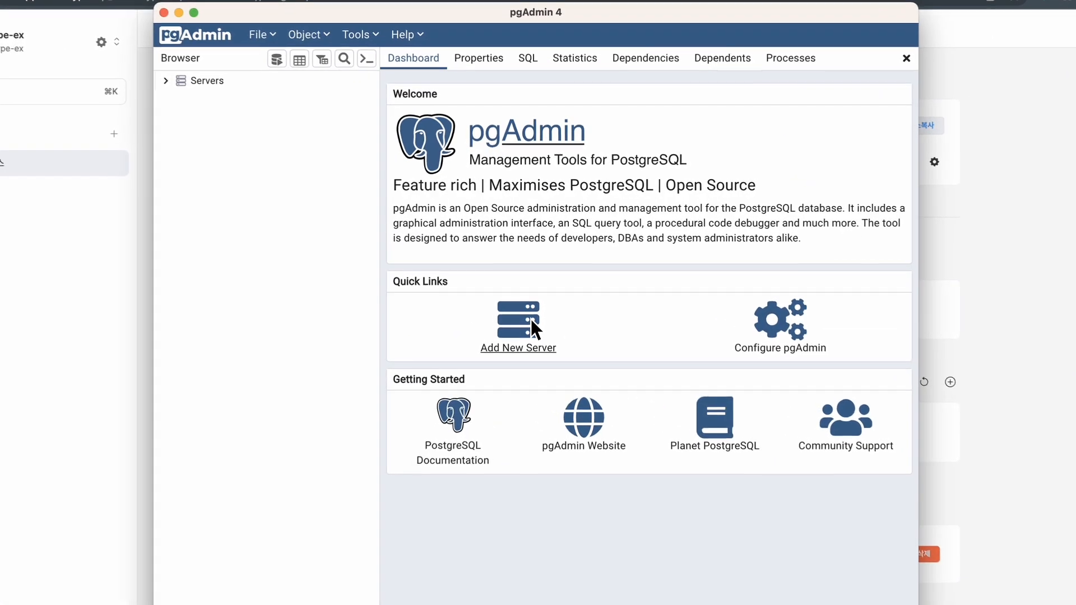
{"action": "left_click", "coordinate": [534, 285]}
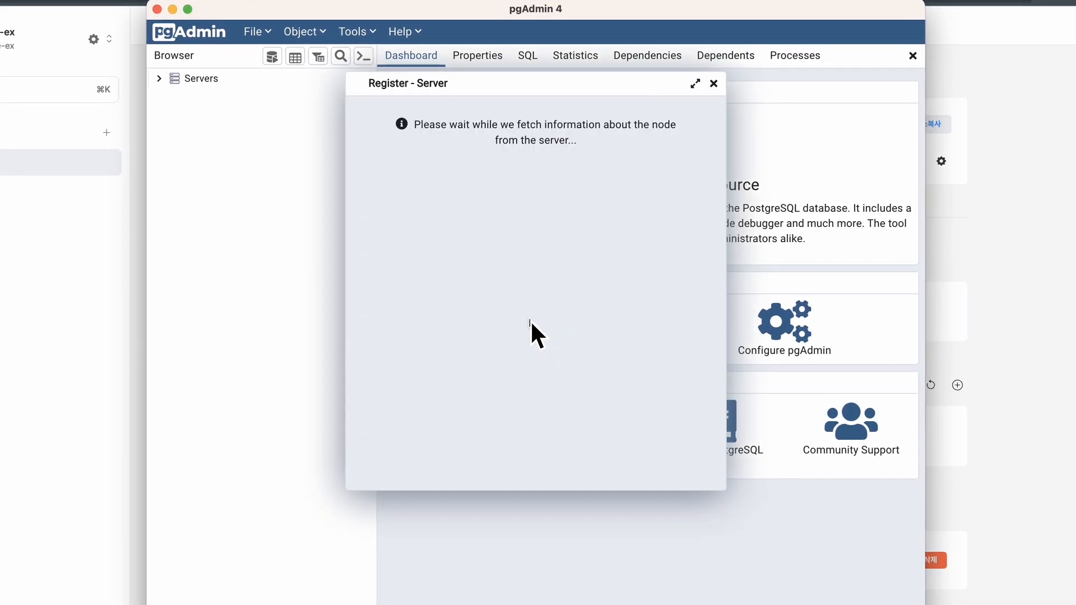
{"action": "left_click", "coordinate": [439, 107]}
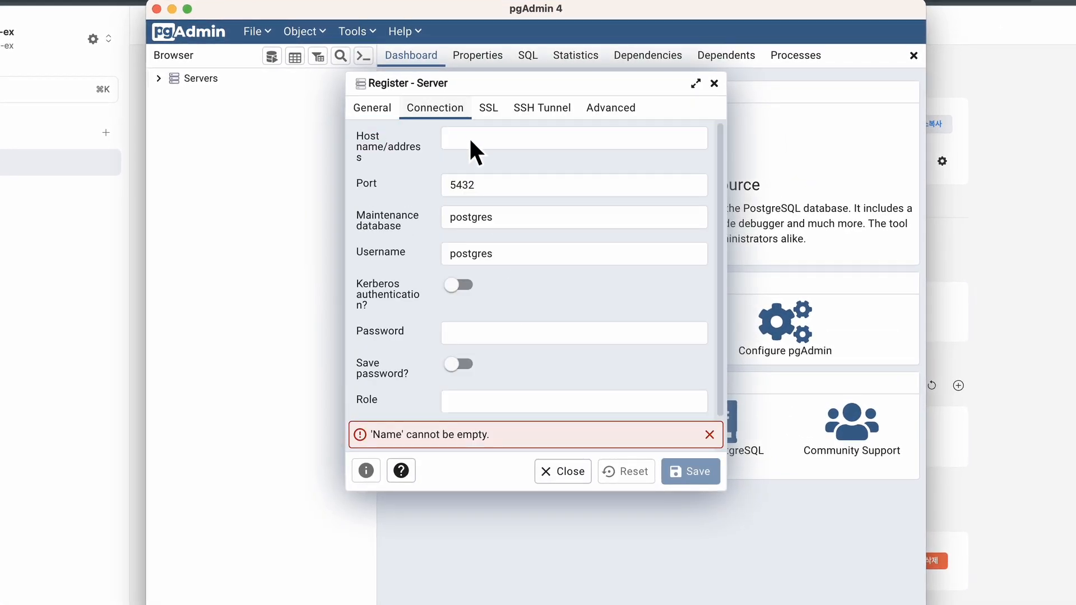
{"action": "left_click", "coordinate": [486, 139]}
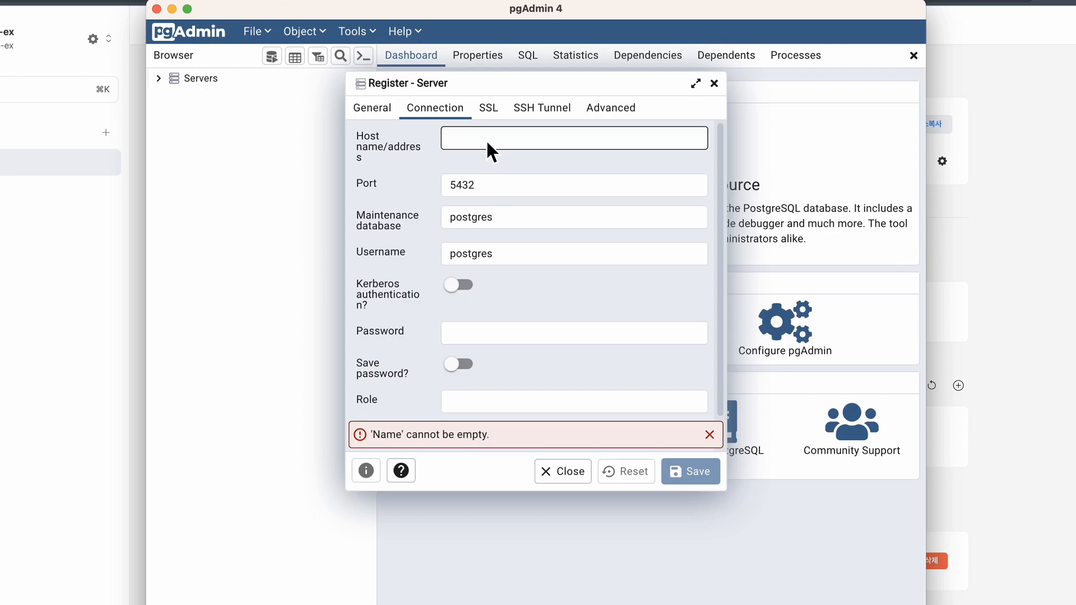
Copy host svc.gksl2.cloudtype.app and port 31157 from Cloudtype into the server's connection fields.
{"action": "left_click", "coordinate": [1037, 305]}
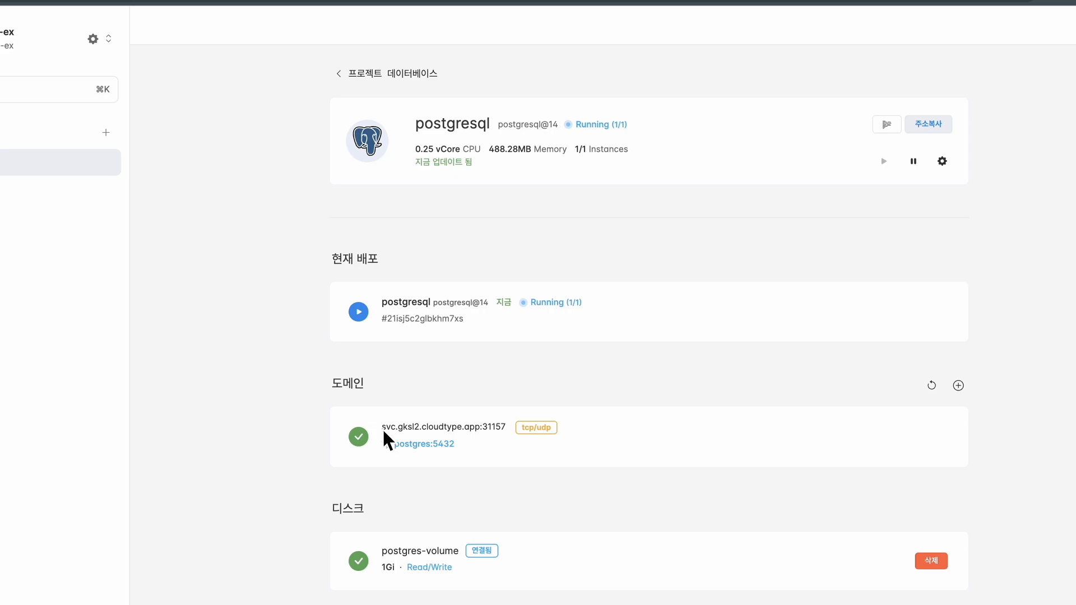
{"action": "left_click_drag", "start_coordinate": [382, 431], "coordinate": [477, 434]}
{"action": "key", "text": "super+c"}
{"action": "key", "text": "super+Tab"}
{"action": "key", "text": "super+v"}
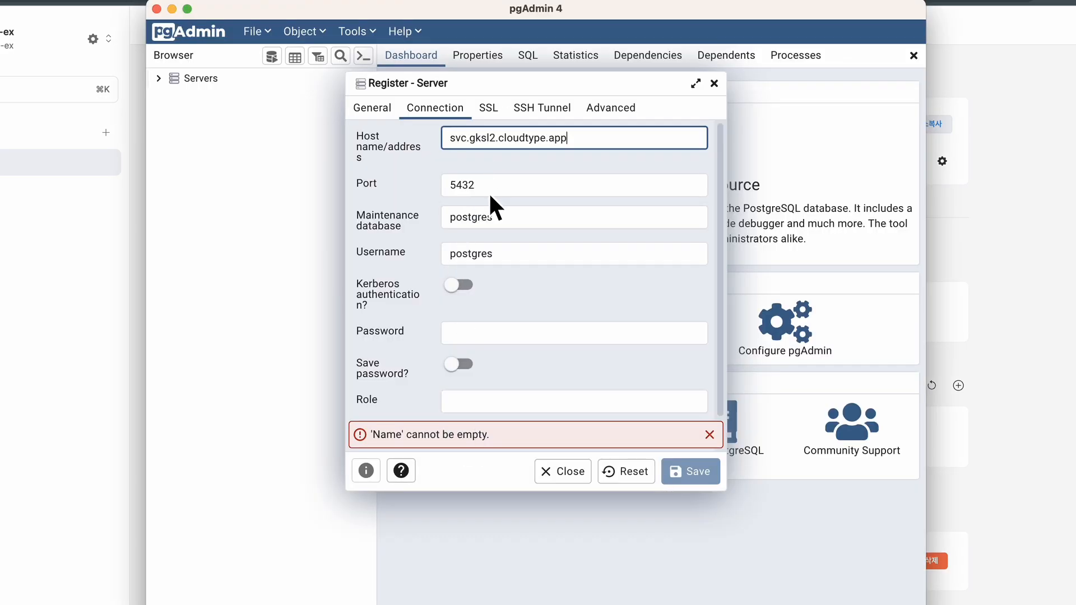
{"action": "key", "text": "super+Tab"}
{"action": "double_click", "coordinate": [492, 426]}
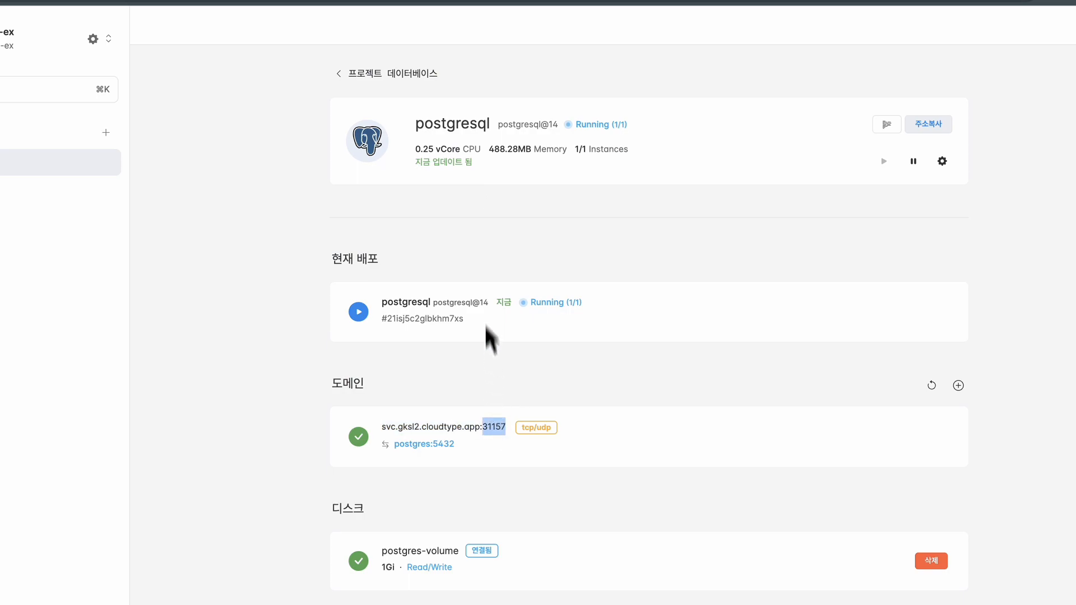
{"action": "key", "text": "super+Tab"}
{"action": "left_click", "coordinate": [492, 194]}
{"action": "key", "text": "super+a"}
{"action": "key", "text": "super+v"}
Set maintenance database testdb, username root and the connection password.
{"action": "left_click", "coordinate": [510, 220]}
{"action": "key", "text": "super+a"}
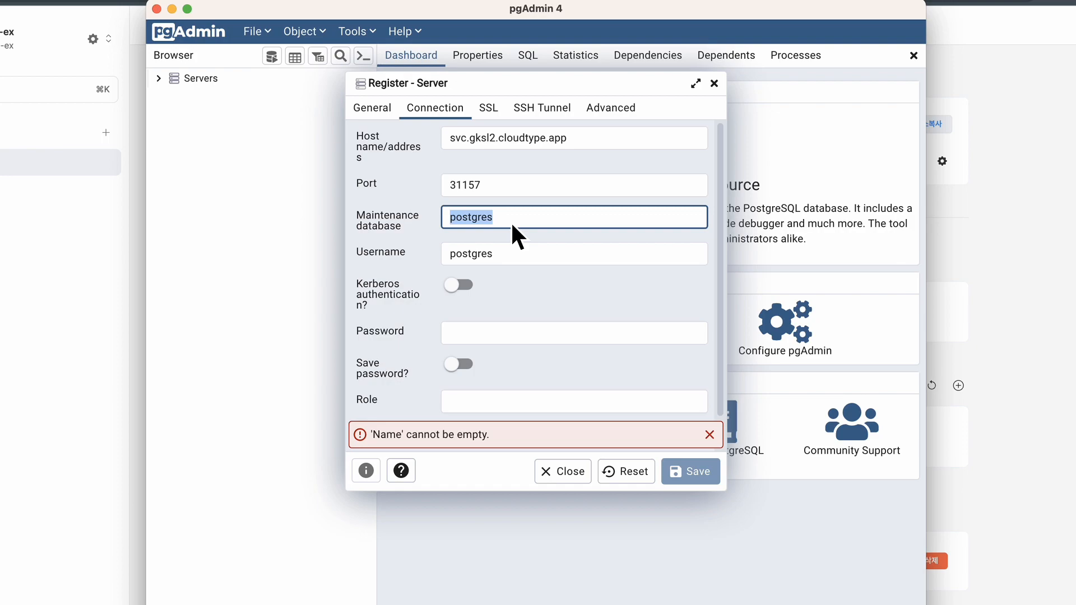
{"action": "type", "text": "testdb"}
{"action": "double_click", "coordinate": [483, 261]}
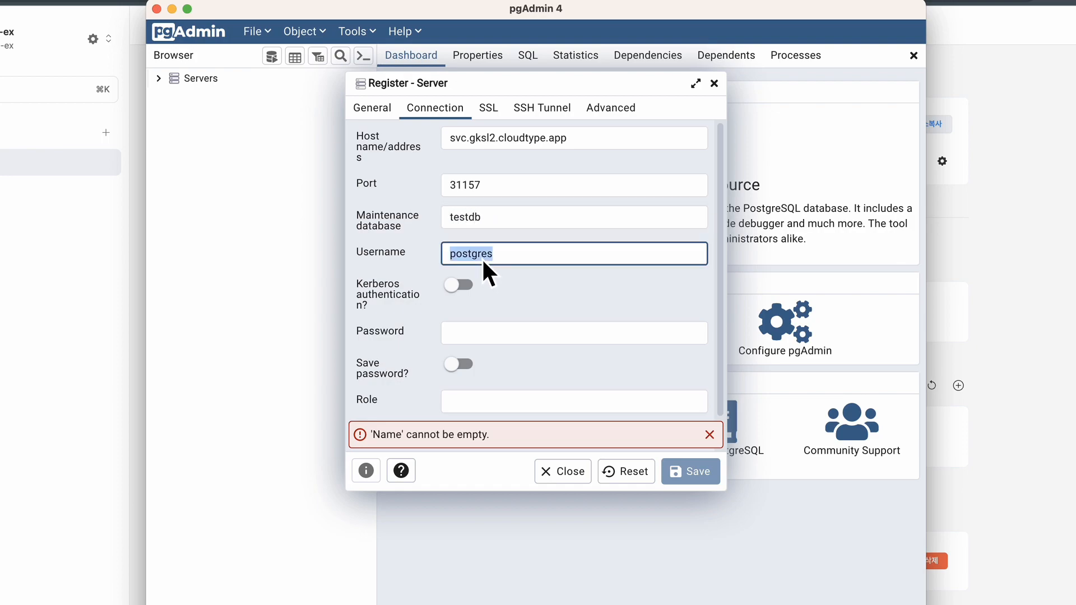
{"action": "left_click", "coordinate": [483, 343]}
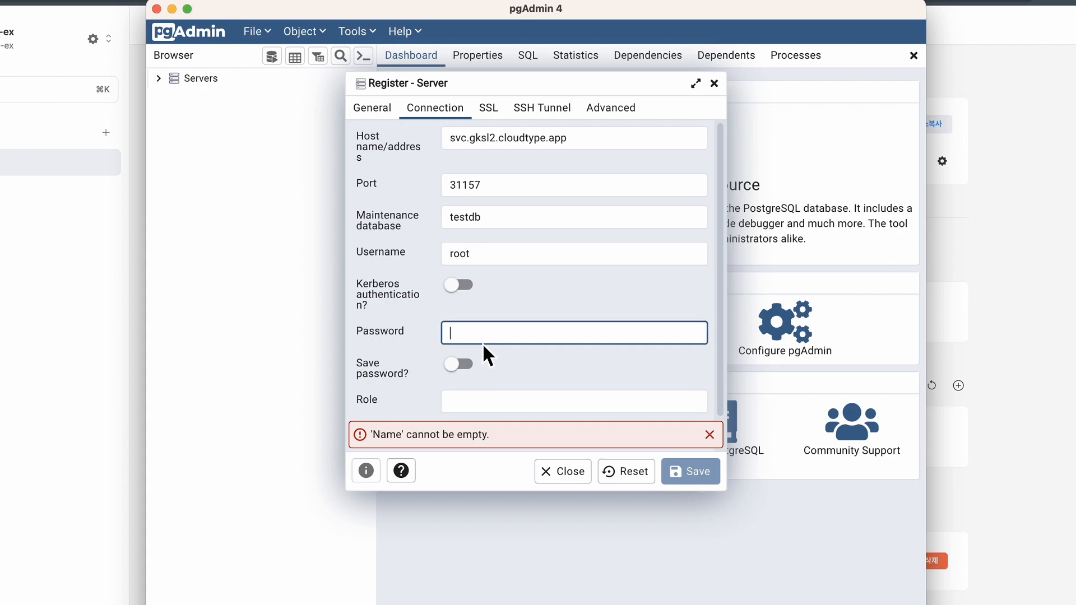
{"action": "type", "text": "root"}
{"action": "left_click", "coordinate": [383, 112]}
{"action": "left_click", "coordinate": [476, 143]}
Name the new pgAdmin server 'cloudtype' and save its registration.
{"action": "type", "text": "cloud"}
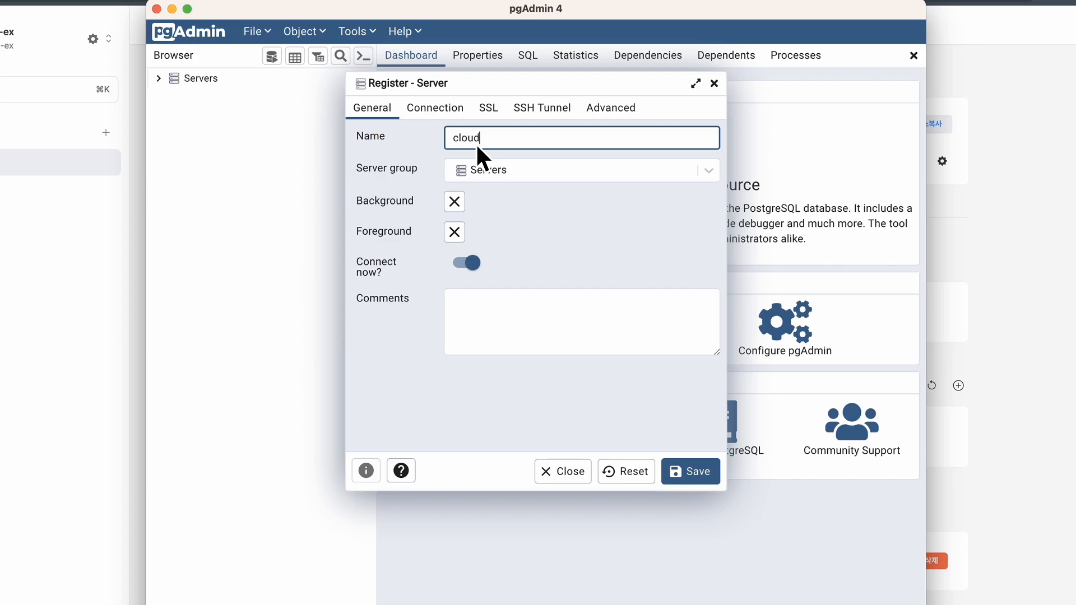
{"action": "type", "text": "type"}
{"action": "left_click", "coordinate": [441, 108]}
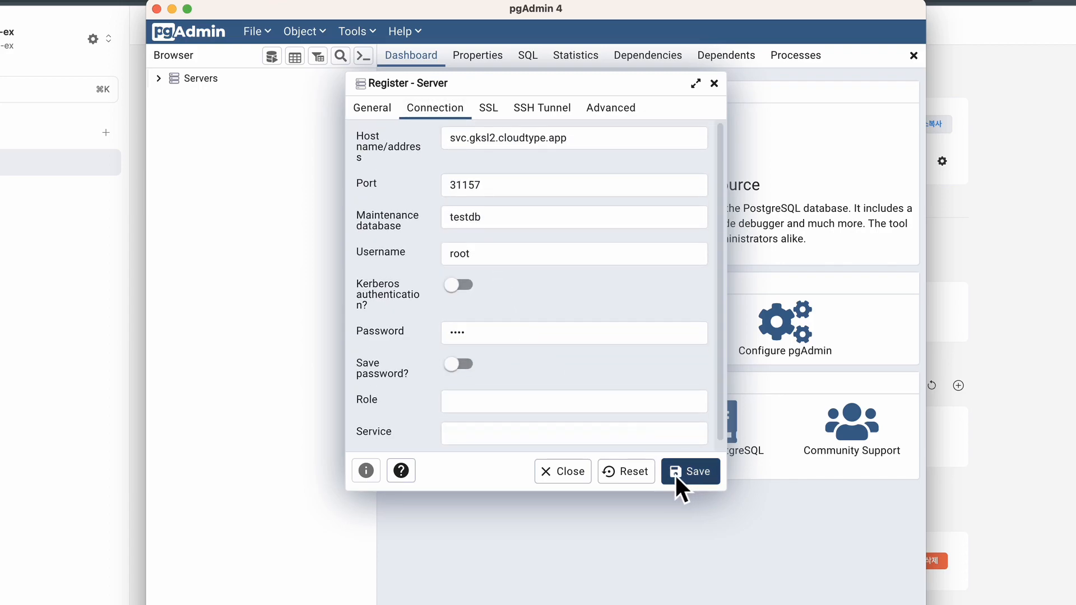
{"action": "left_click", "coordinate": [690, 471]}
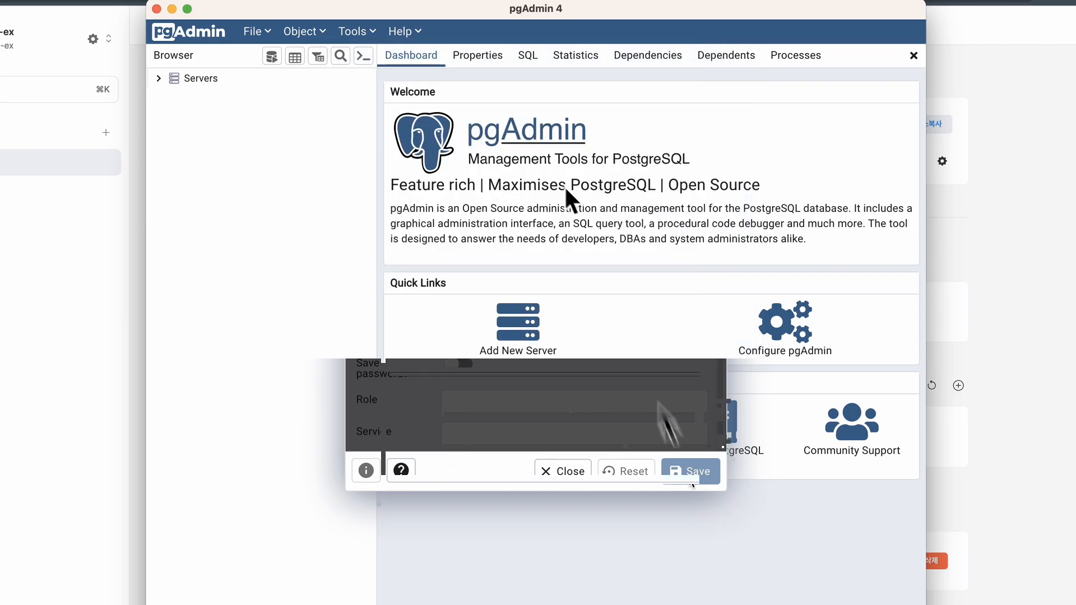
Expand Databases and testdb under cloudtype to list its objects, then return to Cloudtype.
{"action": "left_click", "coordinate": [213, 114]}
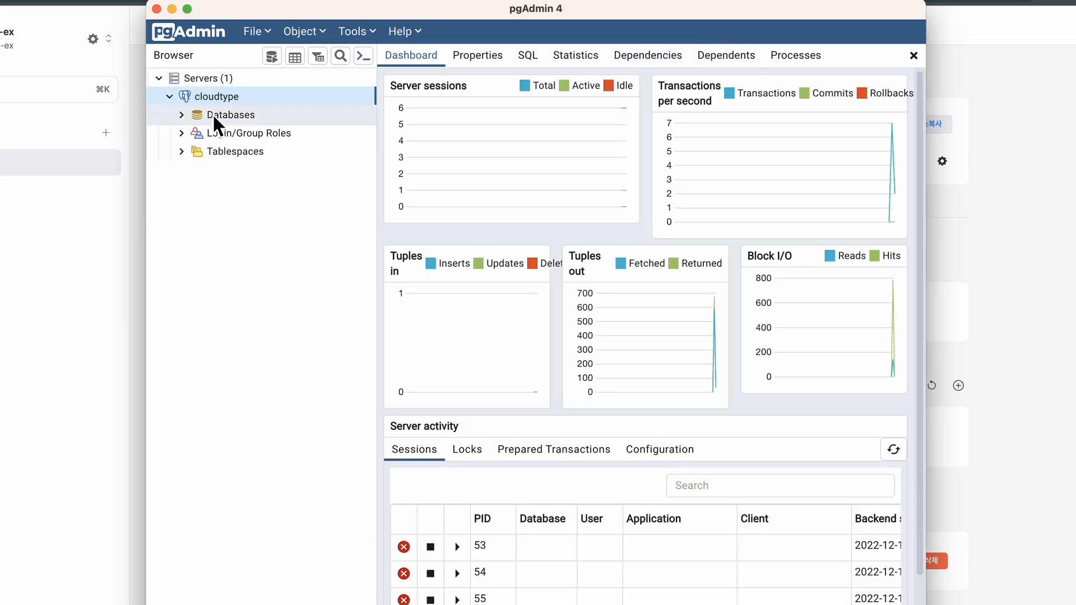
{"action": "left_click", "coordinate": [187, 114]}
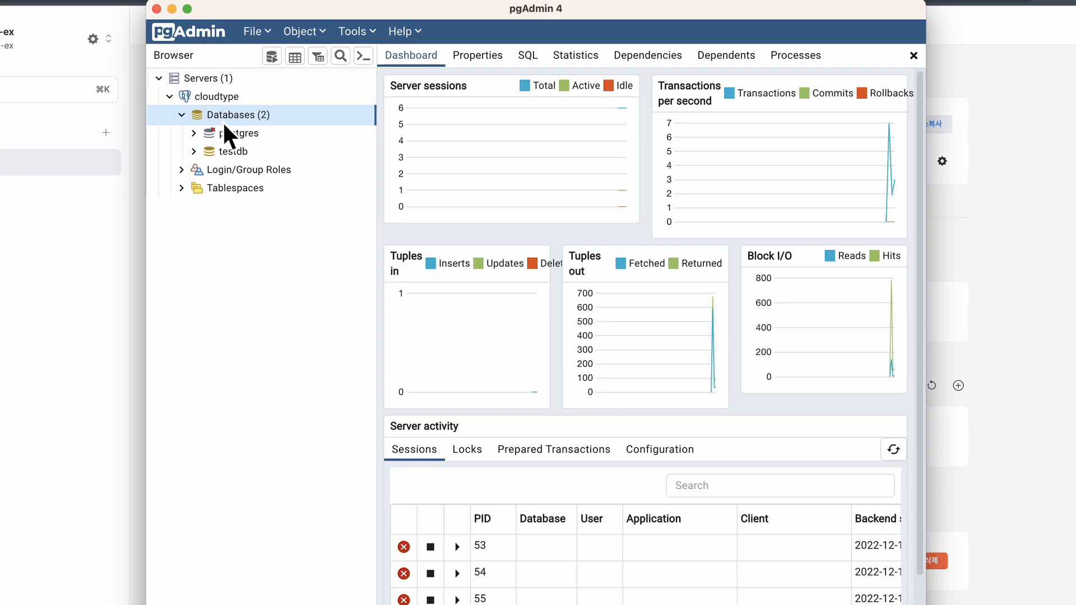
{"action": "left_click", "coordinate": [233, 152]}
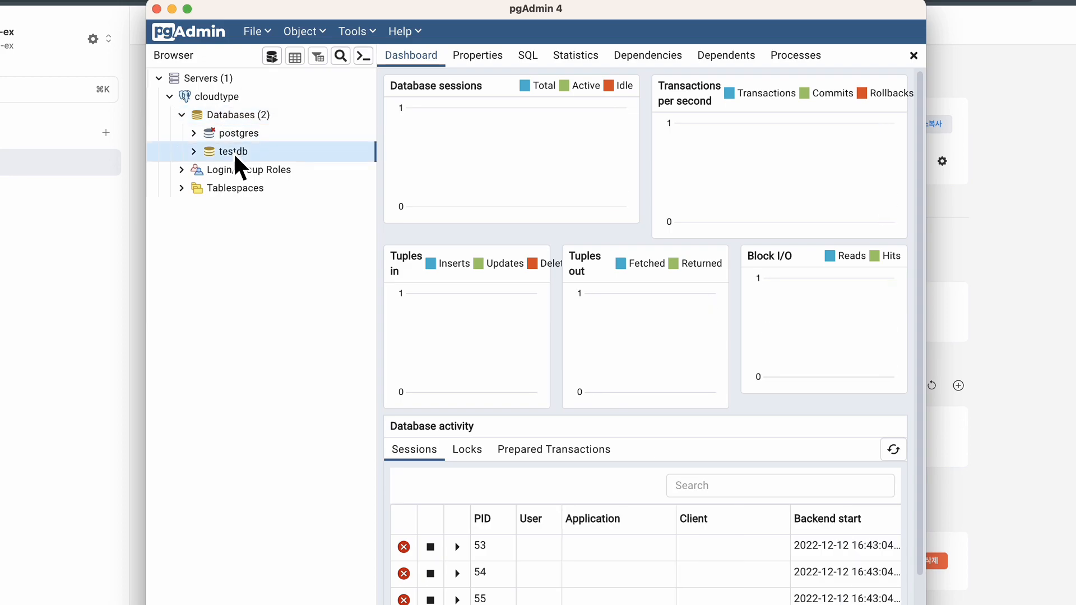
{"action": "left_click", "coordinate": [195, 152]}
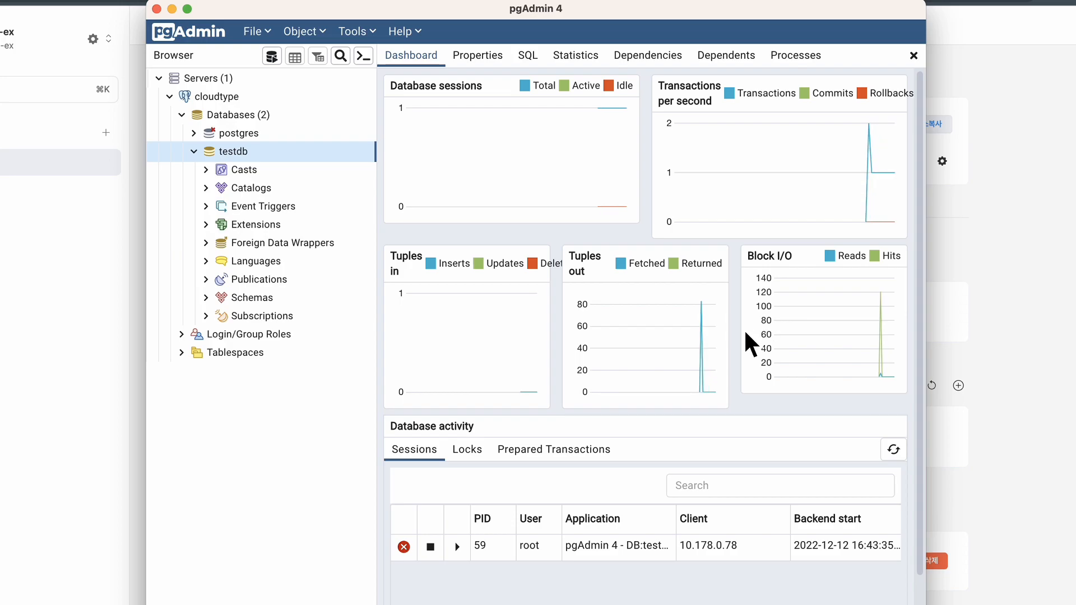
{"action": "left_click", "coordinate": [39, 291]}
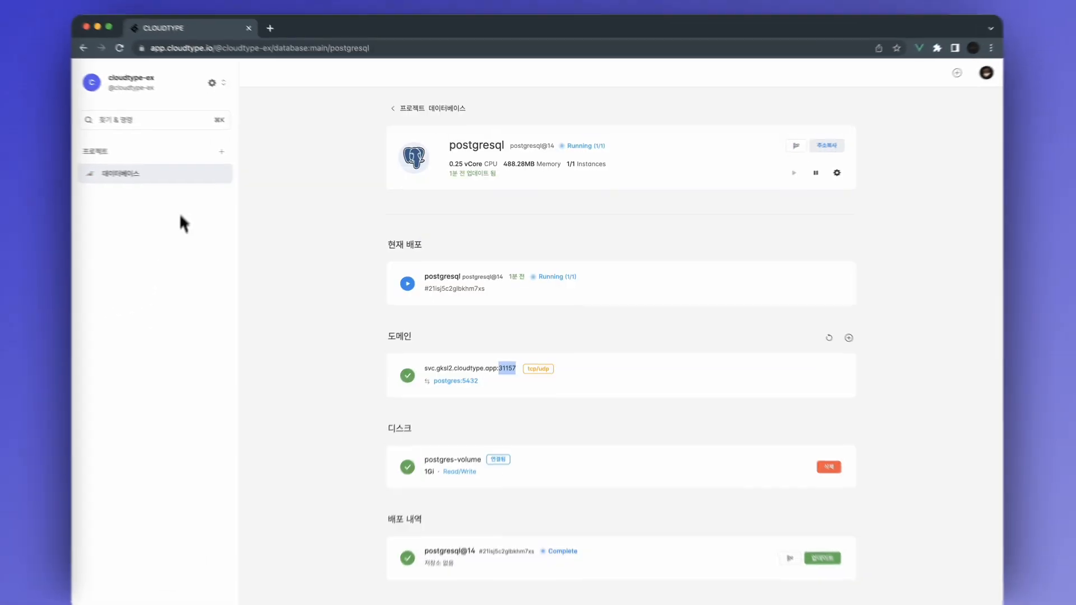
In the 데이터베이스 project, add a new service from the MongoDB template.
{"action": "left_click", "coordinate": [180, 176]}
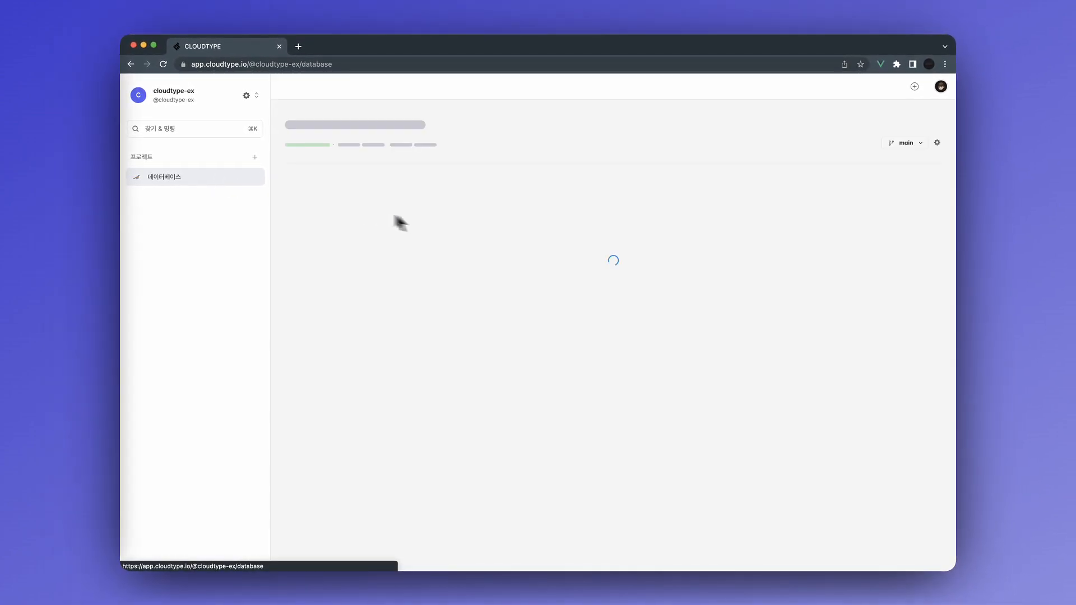
{"action": "left_click", "coordinate": [774, 258]}
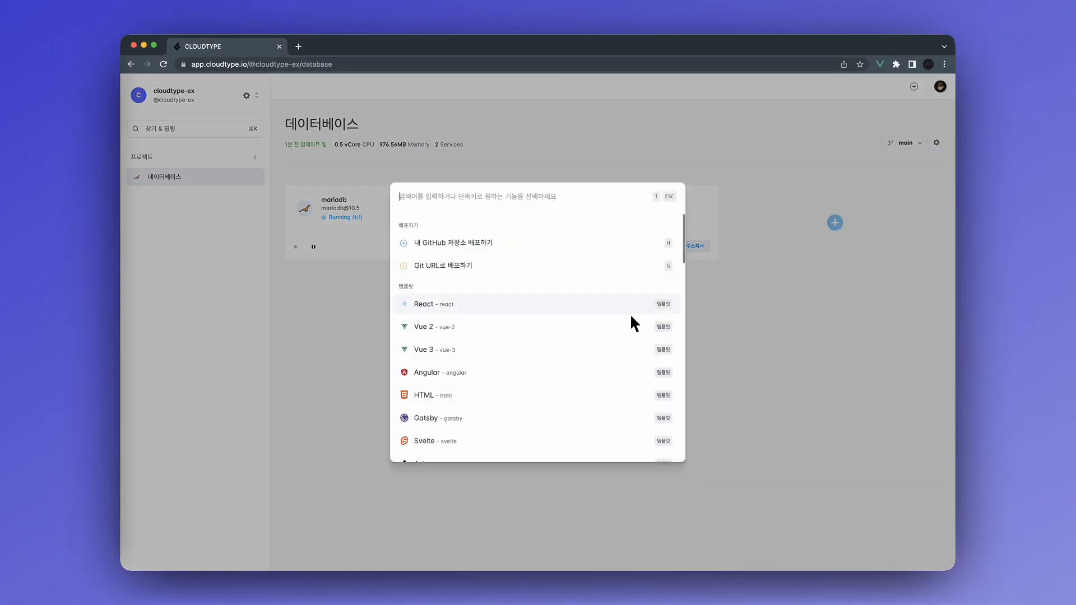
{"action": "type", "text": "mong"}
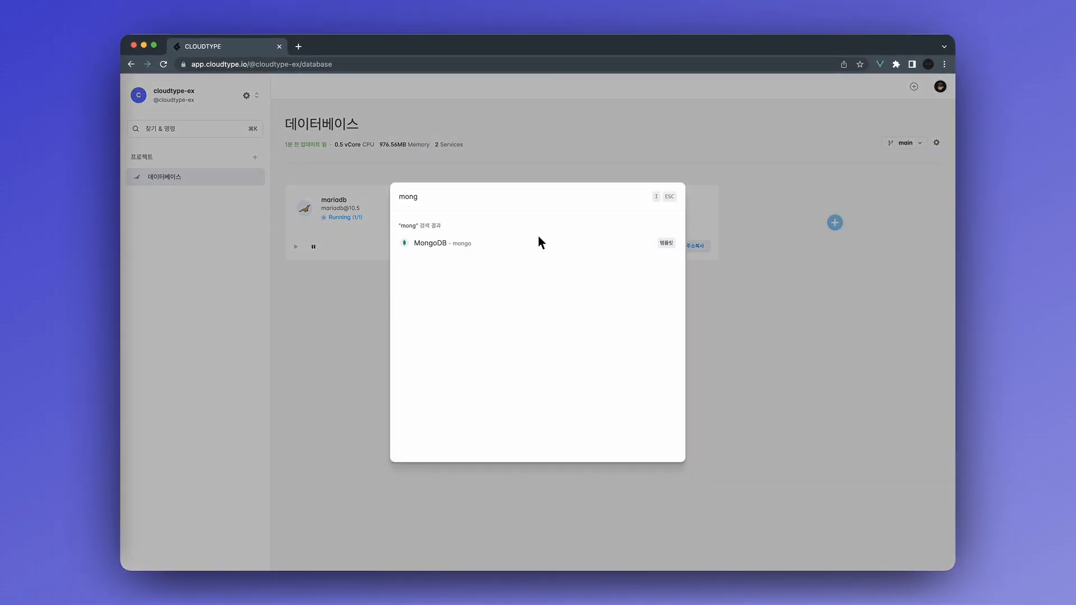
{"action": "left_click", "coordinate": [538, 241]}
Enter a root password for MongoDB v4.0, review the extra options, and deploy.
{"action": "left_click", "coordinate": [638, 279]}
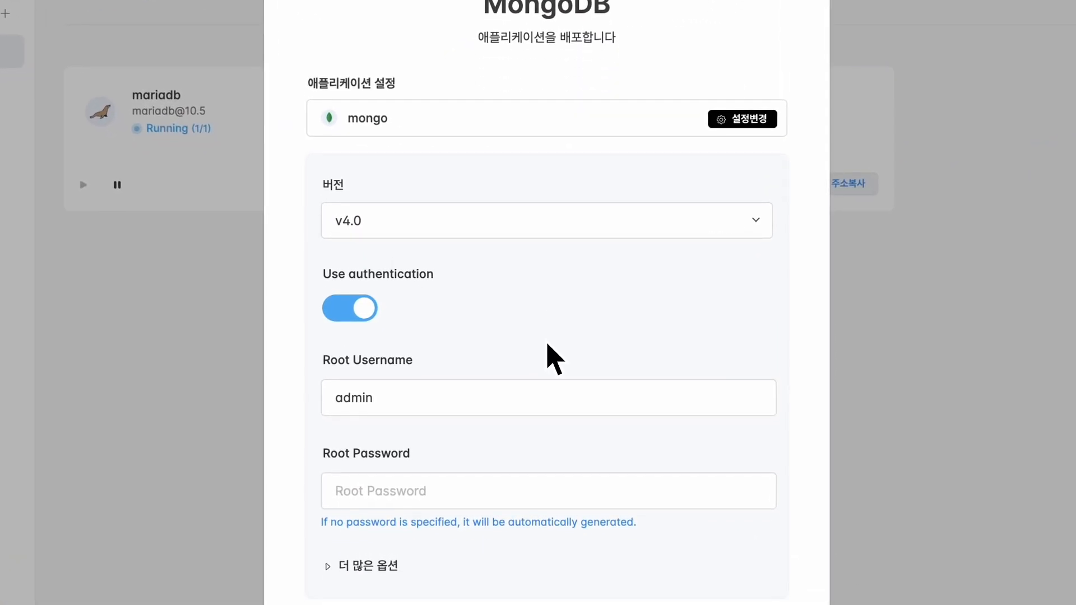
{"action": "scroll", "coordinate": [548, 345], "scroll_direction": "down", "scroll_amount": 1}
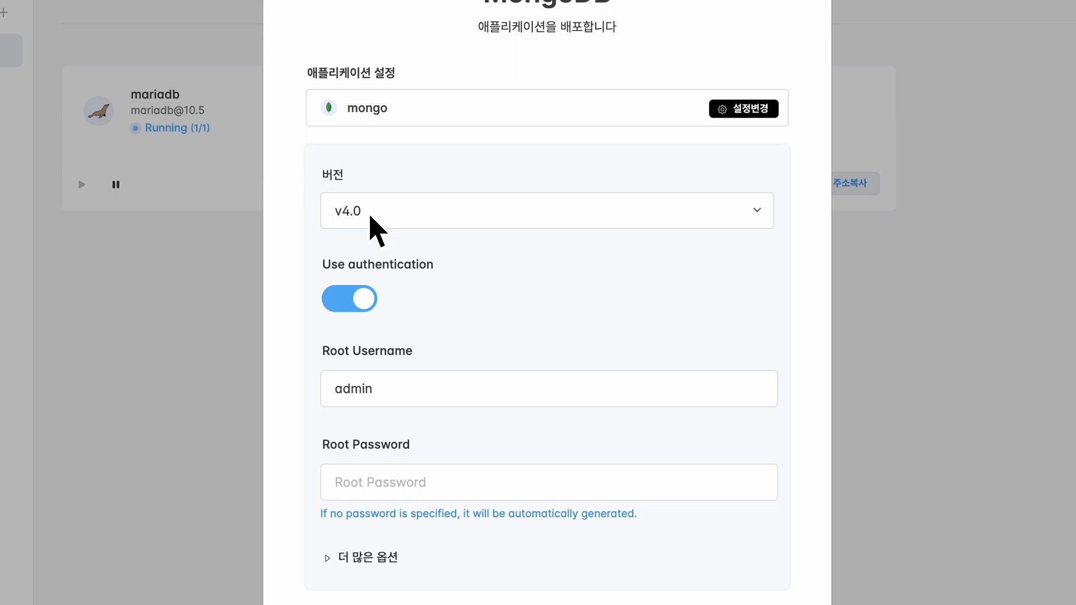
{"action": "left_click", "coordinate": [391, 483]}
{"action": "type", "text": "•••••"}
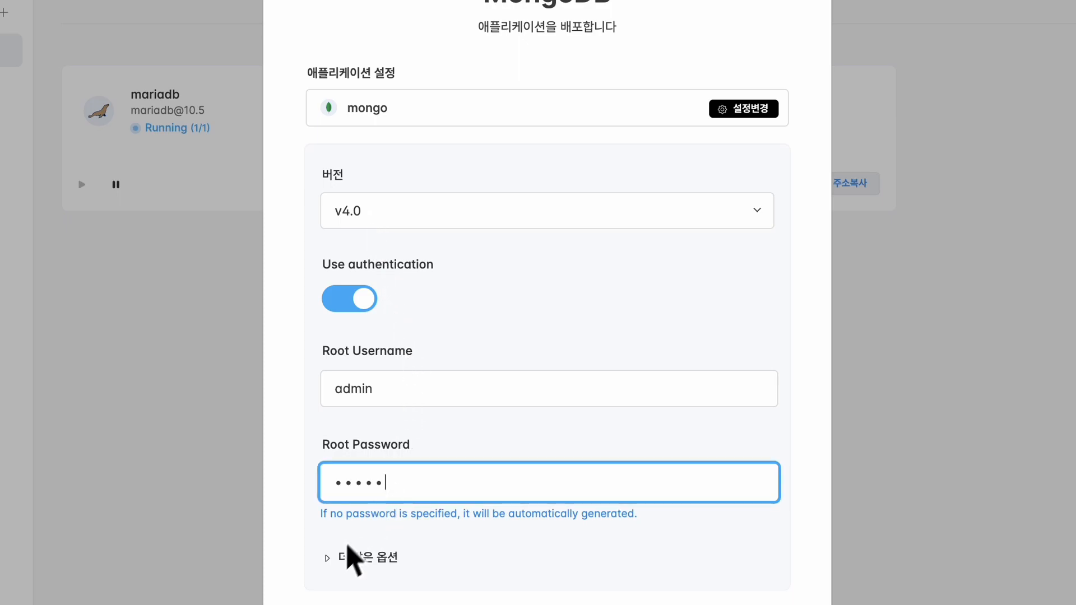
{"action": "left_click", "coordinate": [338, 555]}
{"action": "scroll", "coordinate": [411, 468], "scroll_direction": "down", "scroll_amount": 5}
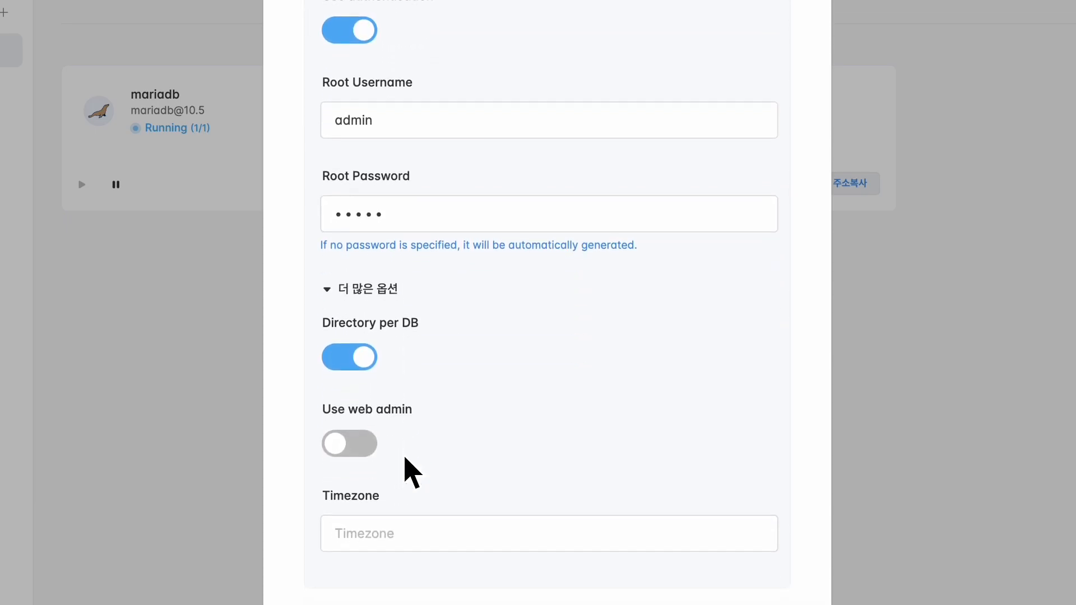
{"action": "scroll", "coordinate": [426, 494], "scroll_direction": "down", "scroll_amount": 3}
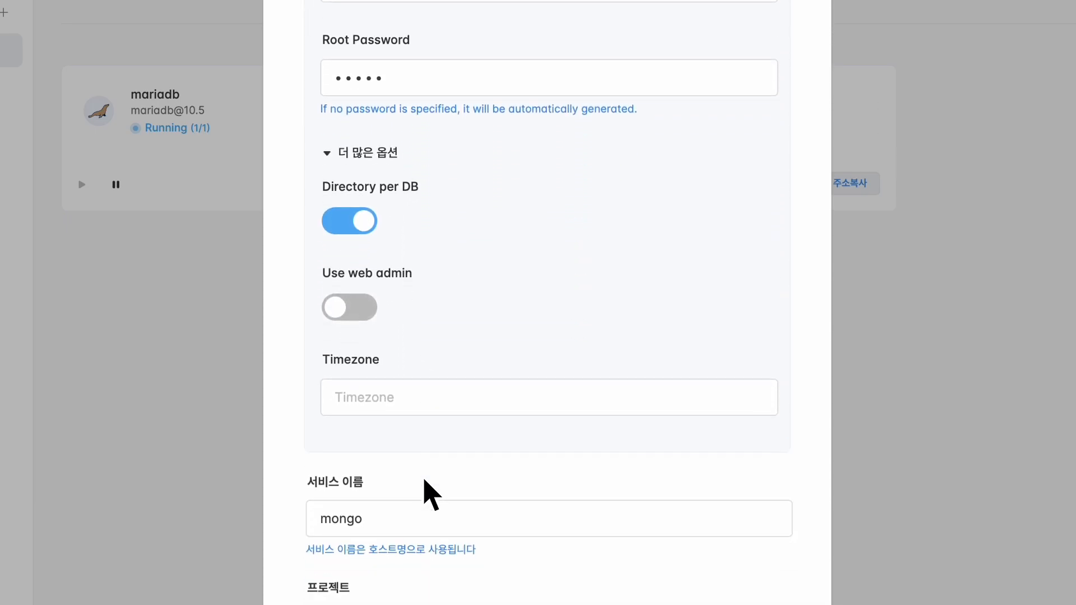
{"action": "scroll", "coordinate": [432, 494], "scroll_direction": "down", "scroll_amount": 1}
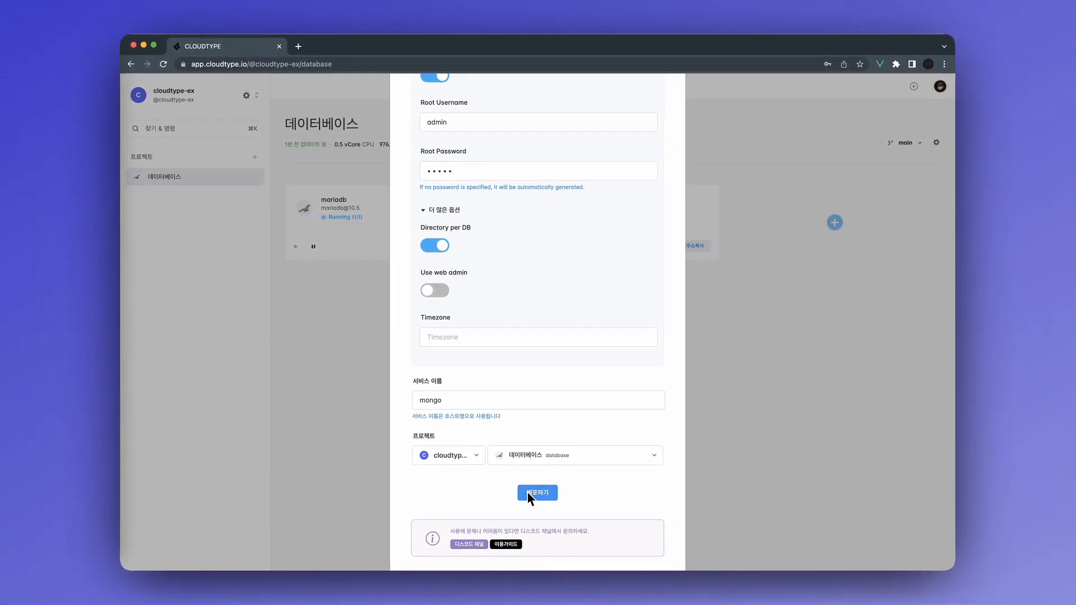
{"action": "left_click", "coordinate": [531, 493]}
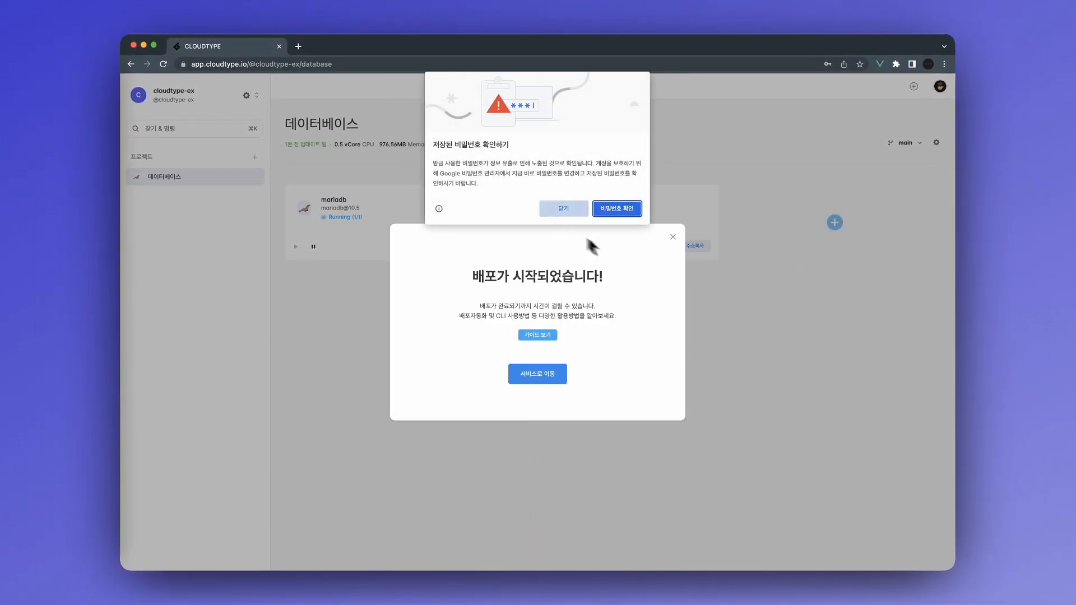
Open the mongo service page showing svc.gksl2.cloudtype.app:32530 and launch MongoDB Compass.
{"action": "left_click", "coordinate": [768, 207]}
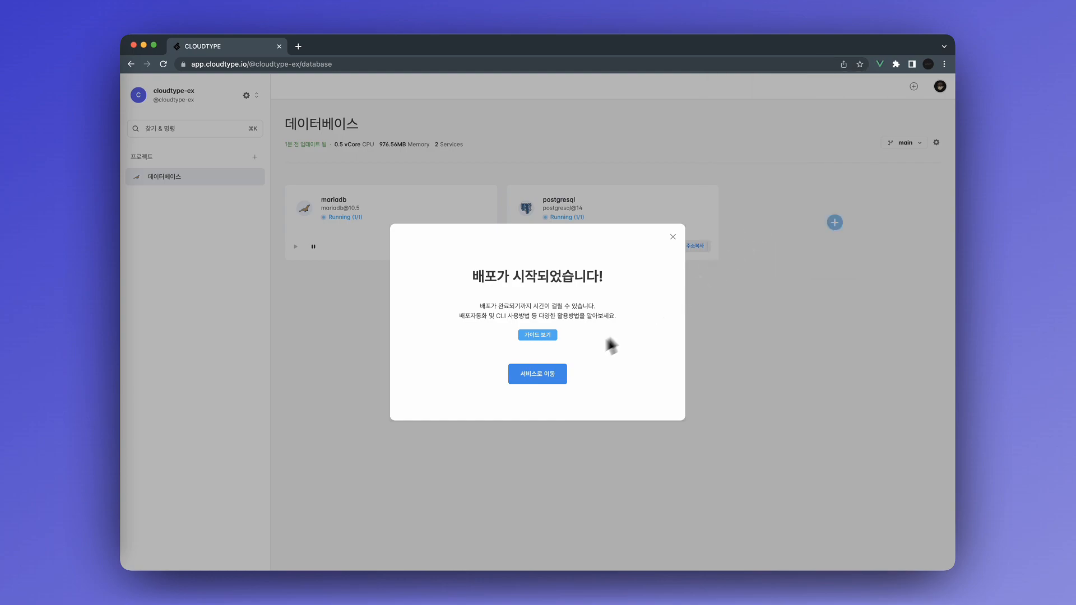
{"action": "left_click", "coordinate": [557, 373]}
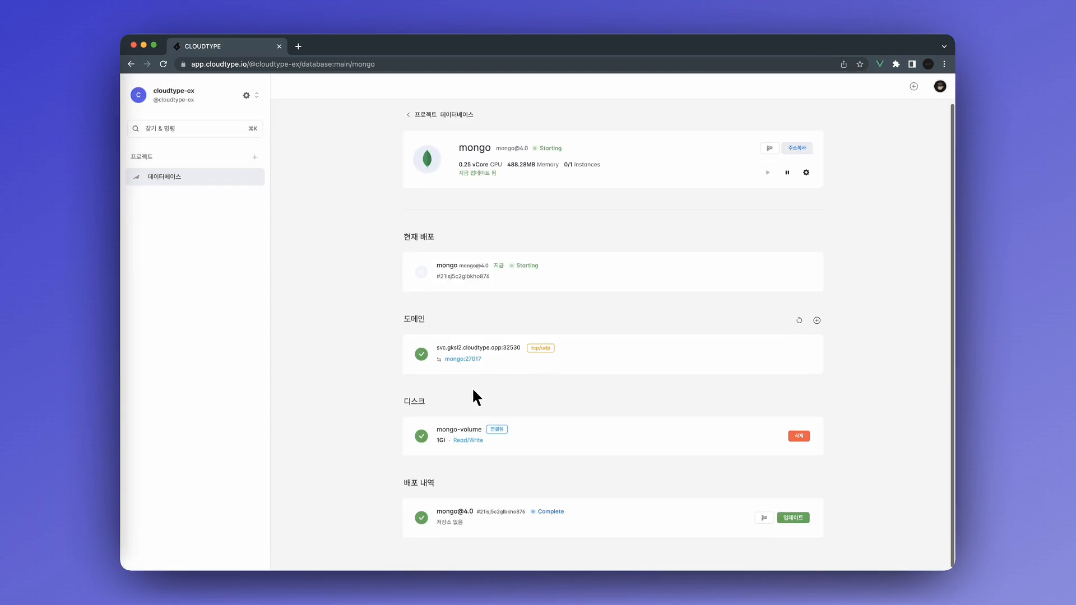
{"action": "left_click", "coordinate": [115, 422]}
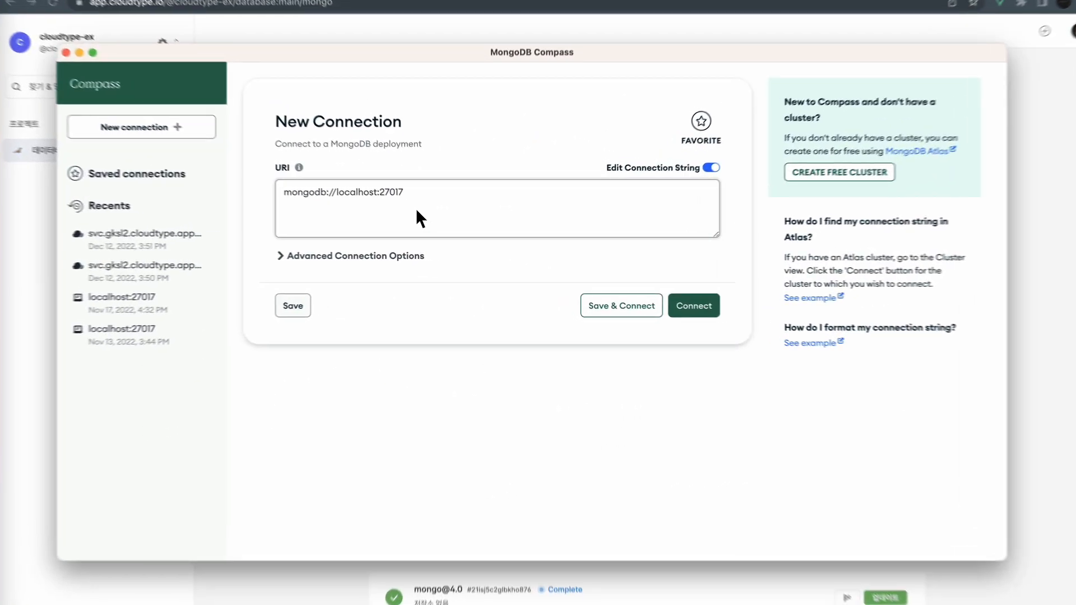
Replace localhost:27017 with the copied host svc.gksl2.cloudtype.app:32530 in the Compass connection.
{"action": "left_click", "coordinate": [417, 211]}
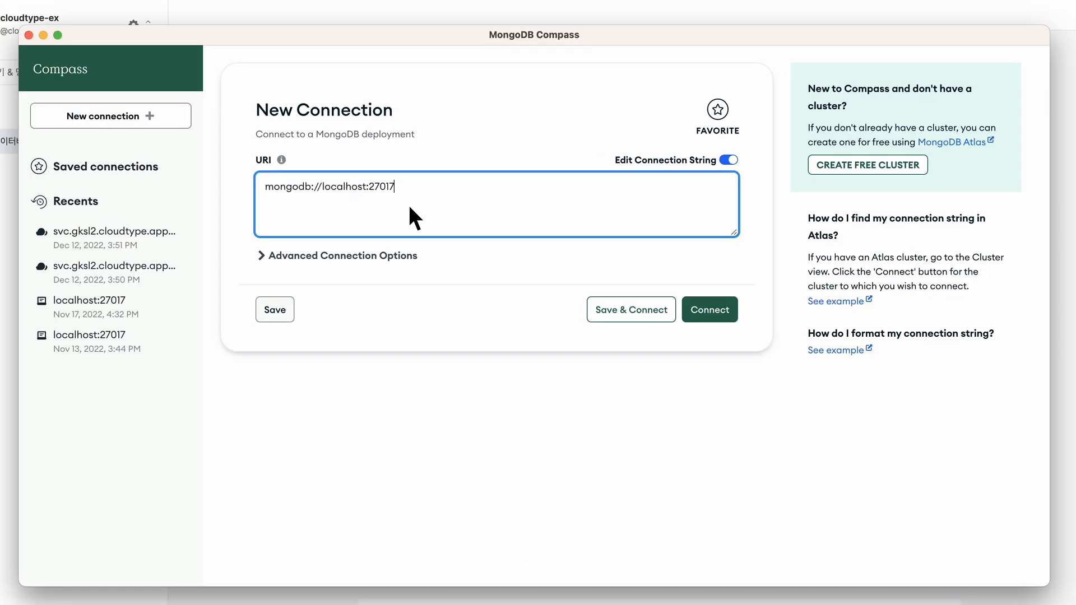
{"action": "left_click", "coordinate": [264, 263]}
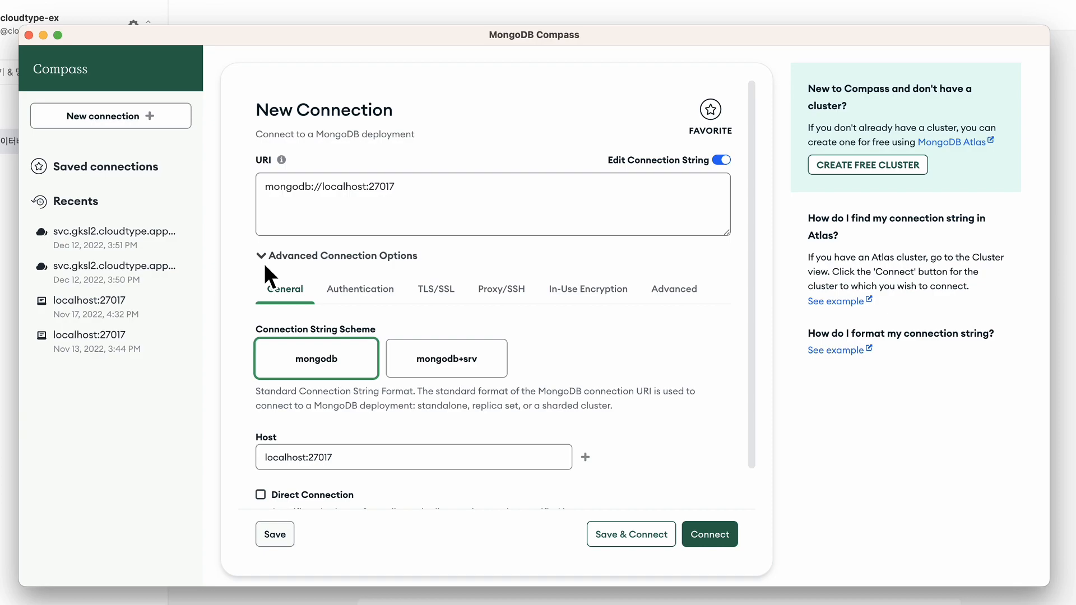
{"action": "scroll", "coordinate": [336, 336], "scroll_direction": "down", "scroll_amount": 2}
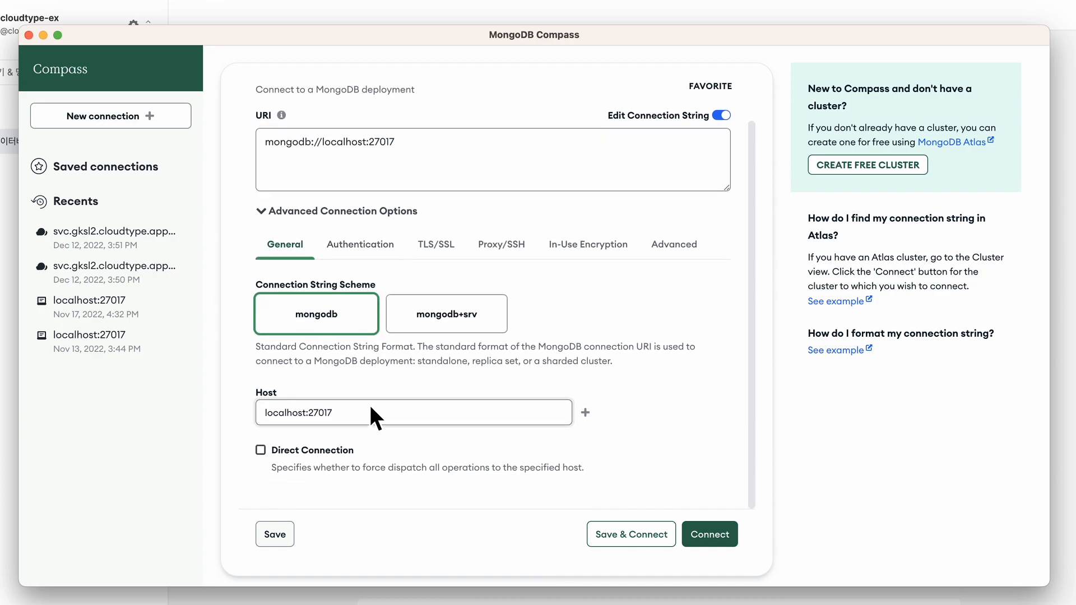
{"action": "key", "text": "super+Tab"}
{"action": "left_click_drag", "start_coordinate": [528, 382], "coordinate": [407, 387]}
{"action": "key", "text": "super+c"}
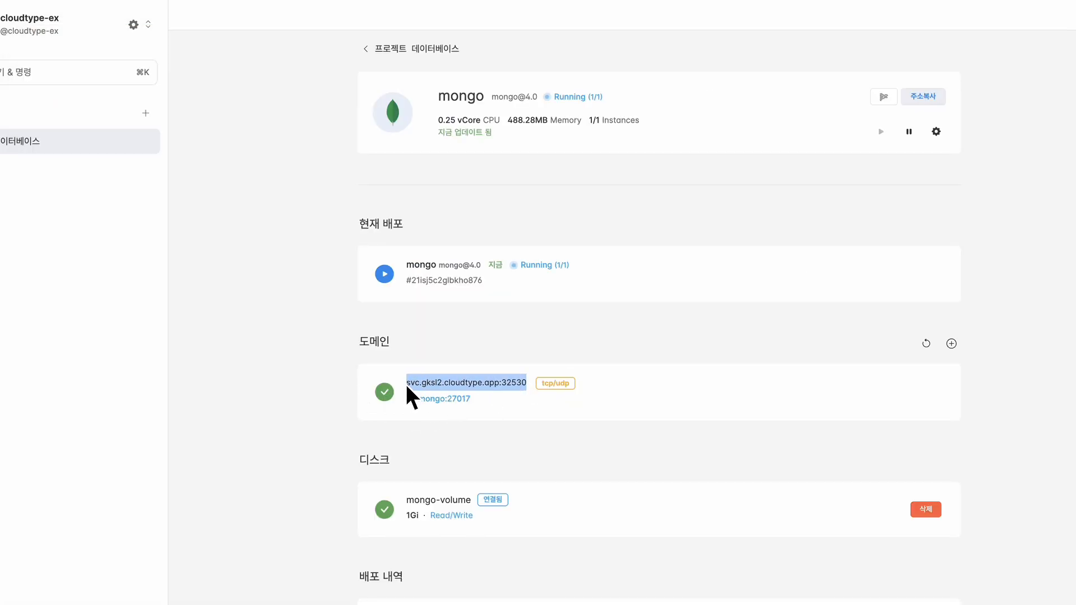
{"action": "key", "text": "super+Tab"}
{"action": "triple_click", "coordinate": [389, 405]}
{"action": "key", "text": "super+v"}
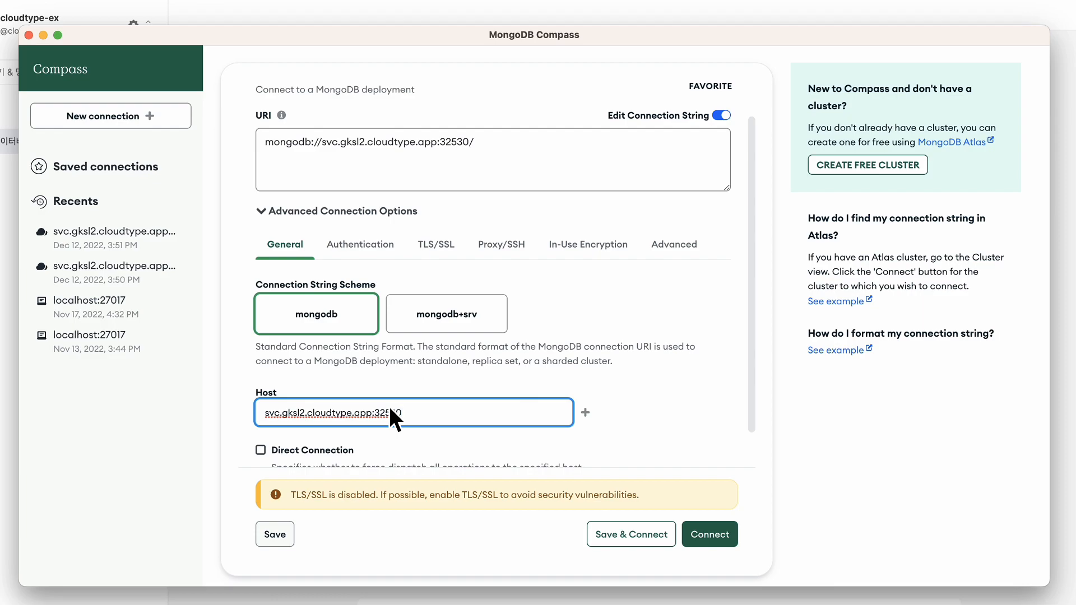
Use username/password authentication as admin with the root password, then connect.
{"action": "left_click", "coordinate": [364, 255]}
{"action": "left_click", "coordinate": [364, 346]}
{"action": "scroll", "coordinate": [365, 345], "scroll_direction": "down", "scroll_amount": 3}
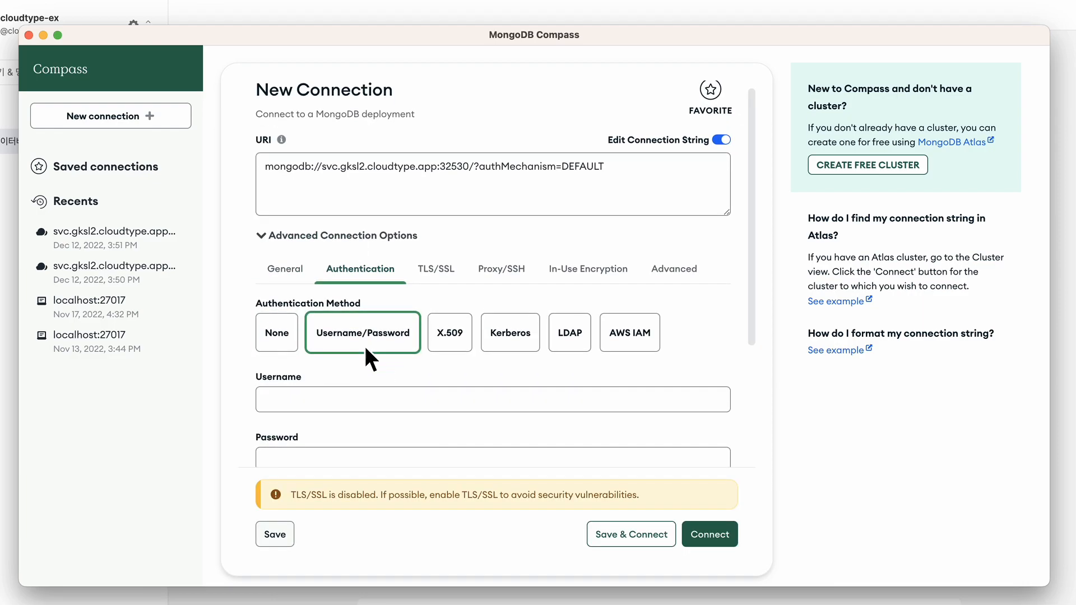
{"action": "left_click", "coordinate": [365, 344]}
{"action": "type", "text": "admin"}
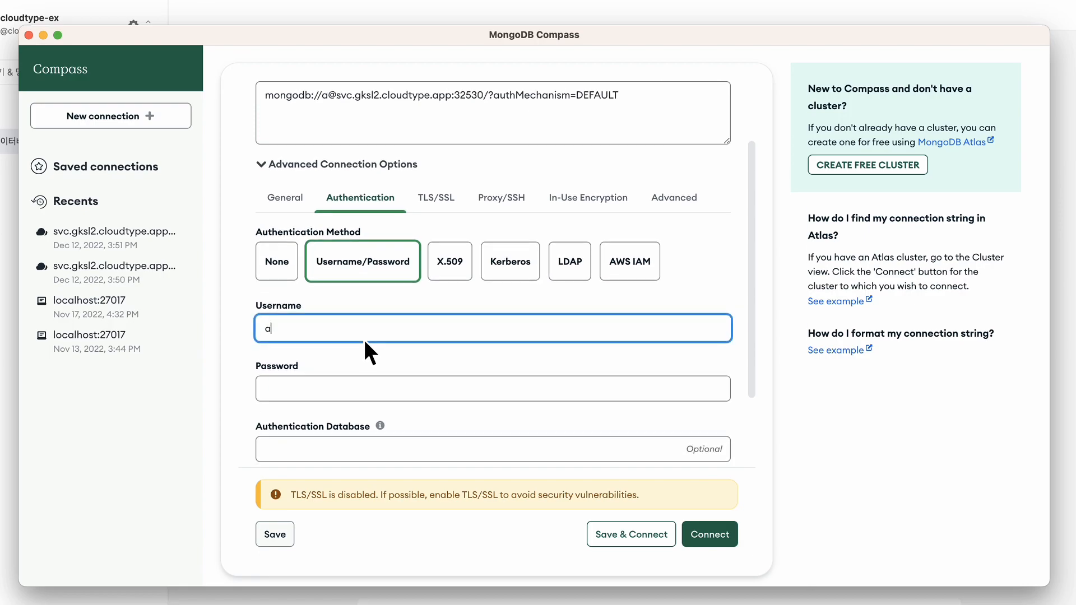
{"action": "key", "text": "Tab"}
{"action": "type", "text": "adm"}
{"action": "key", "text": "BackSpace"}
{"action": "key", "text": "BackSpace"}
{"action": "key", "text": "BackSpace"}
{"action": "type", "text": "admin"}
{"action": "scroll", "coordinate": [399, 327], "scroll_direction": "down", "scroll_amount": 1}
{"action": "scroll", "coordinate": [401, 328], "scroll_direction": "down", "scroll_amount": 3}
{"action": "scroll", "coordinate": [400, 328], "scroll_direction": "up", "scroll_amount": 6}
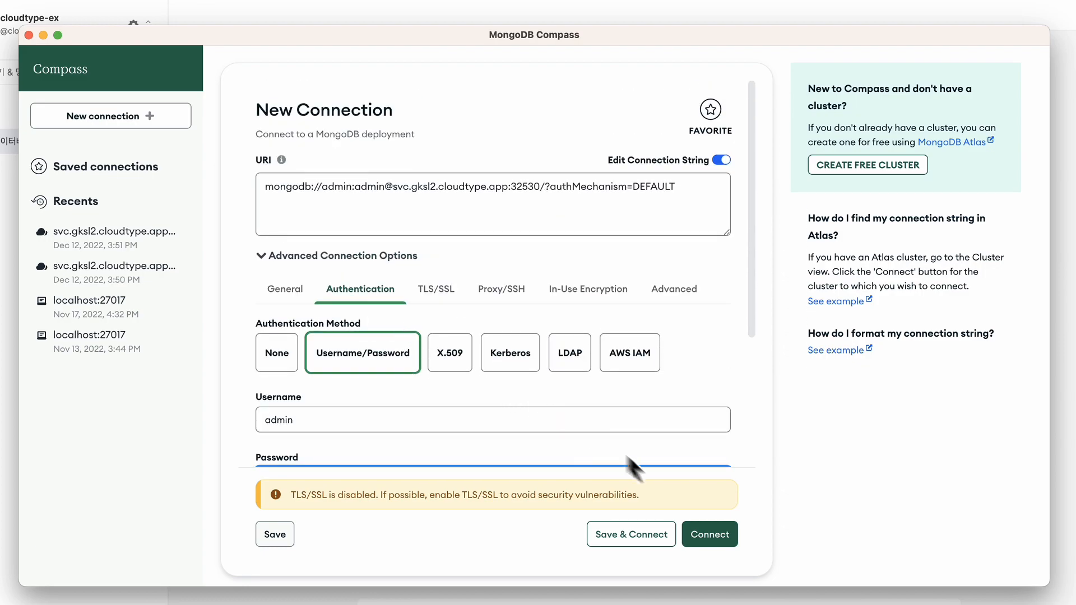
{"action": "left_click", "coordinate": [707, 534]}
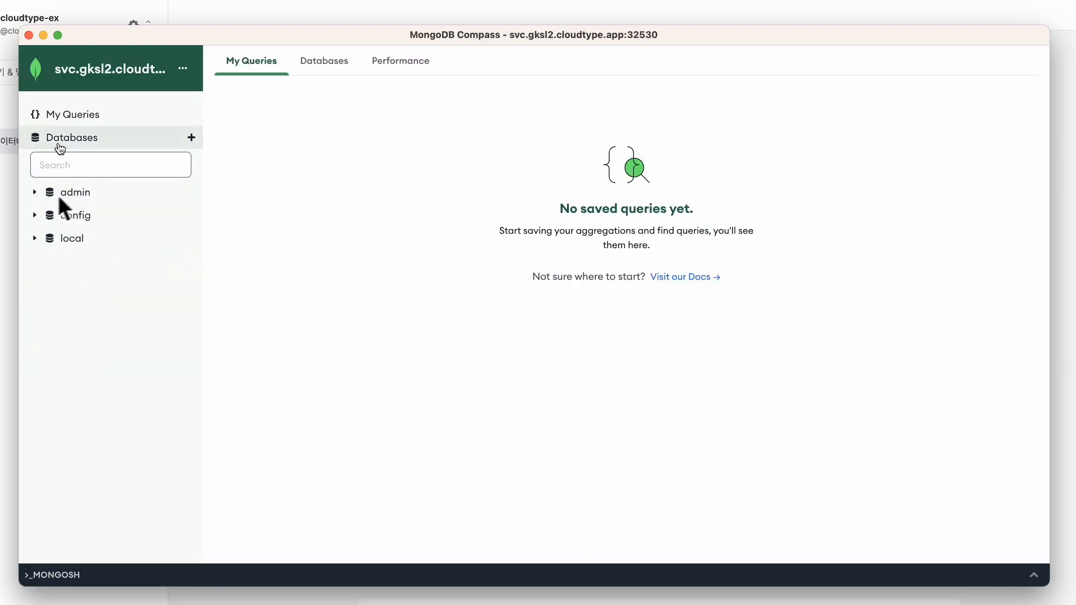
Expand admin and config, viewing config.settings, then admin.tempusers and admin.temproles.
{"action": "left_click", "coordinate": [35, 194]}
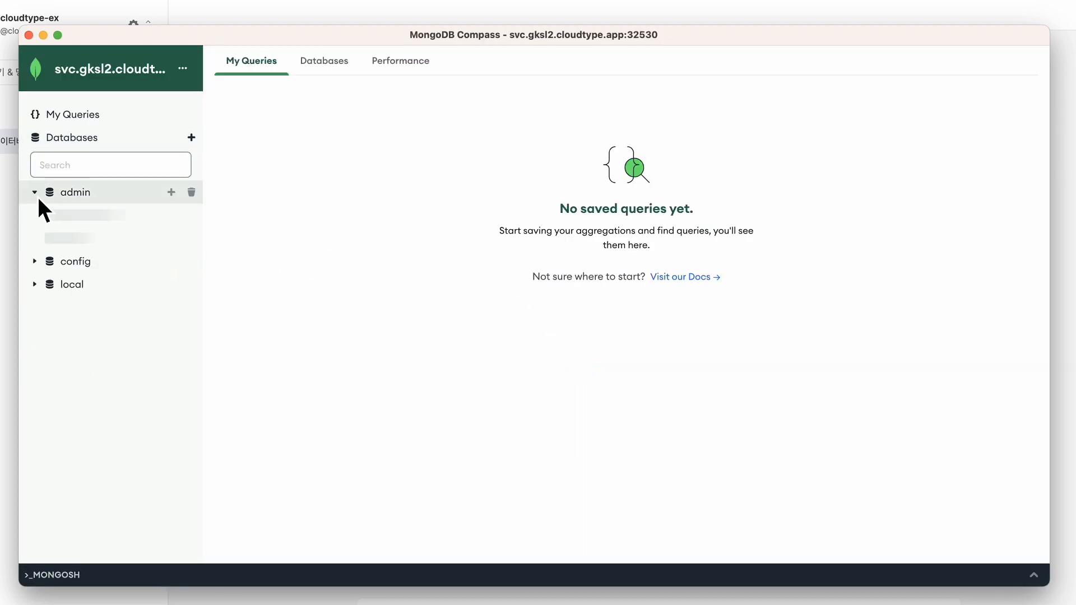
{"action": "left_click", "coordinate": [36, 267]}
{"action": "left_click", "coordinate": [79, 285]}
{"action": "left_click", "coordinate": [83, 233]}
{"action": "left_click", "coordinate": [83, 224]}
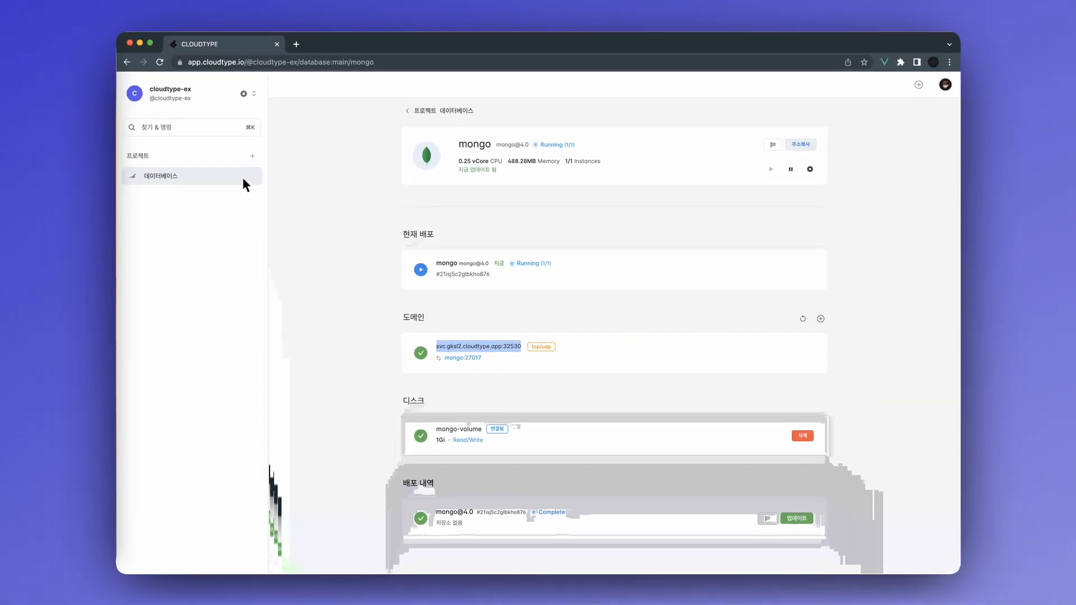
In the 데이터베이스 project, add a new service from the Redis template.
{"action": "left_click", "coordinate": [242, 177]}
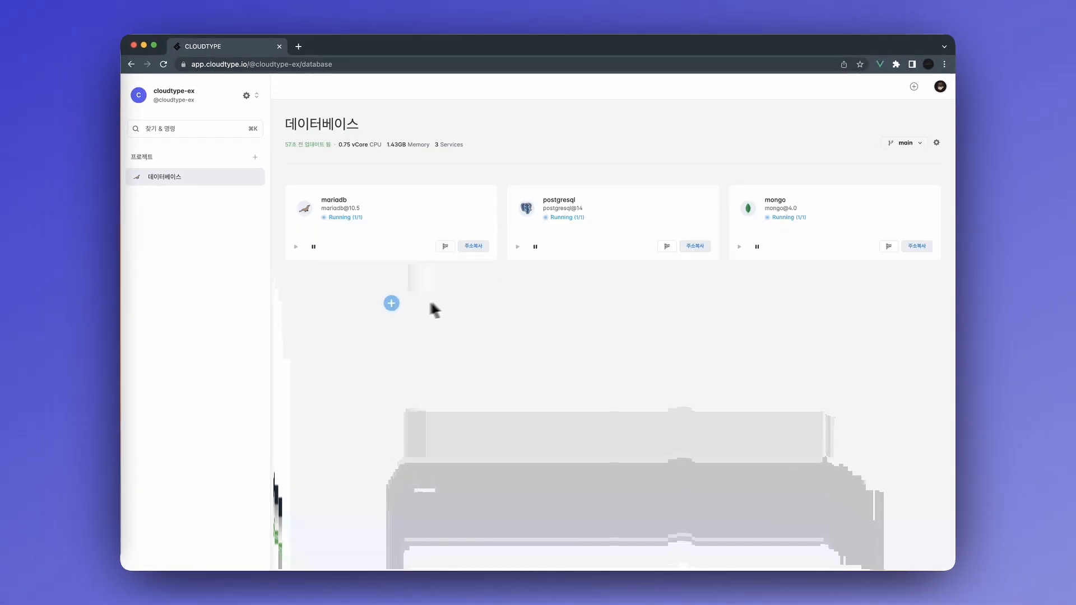
{"action": "left_click", "coordinate": [391, 304]}
{"action": "type", "text": "redis"}
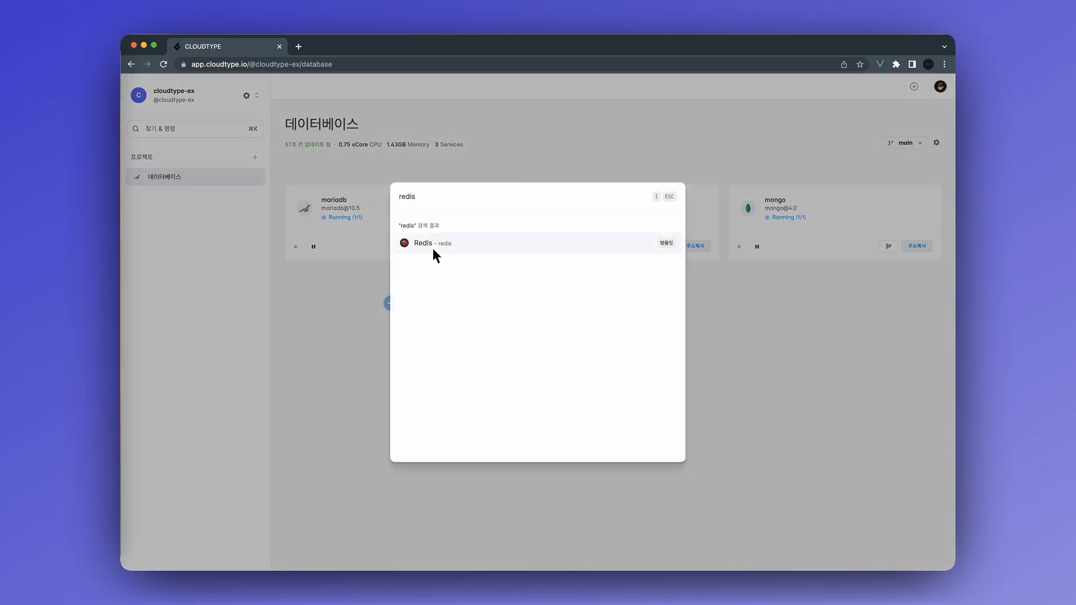
{"action": "left_click", "coordinate": [432, 248]}
Keep Redis version v6.0, open the extra options, and leave authentication off.
{"action": "left_click", "coordinate": [640, 278]}
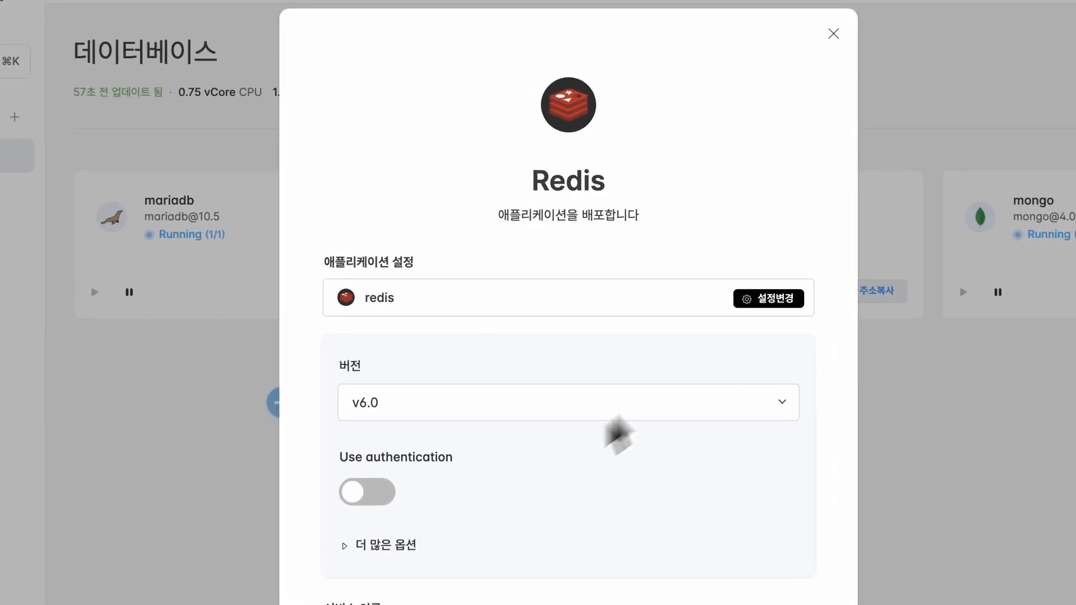
{"action": "left_click", "coordinate": [643, 411]}
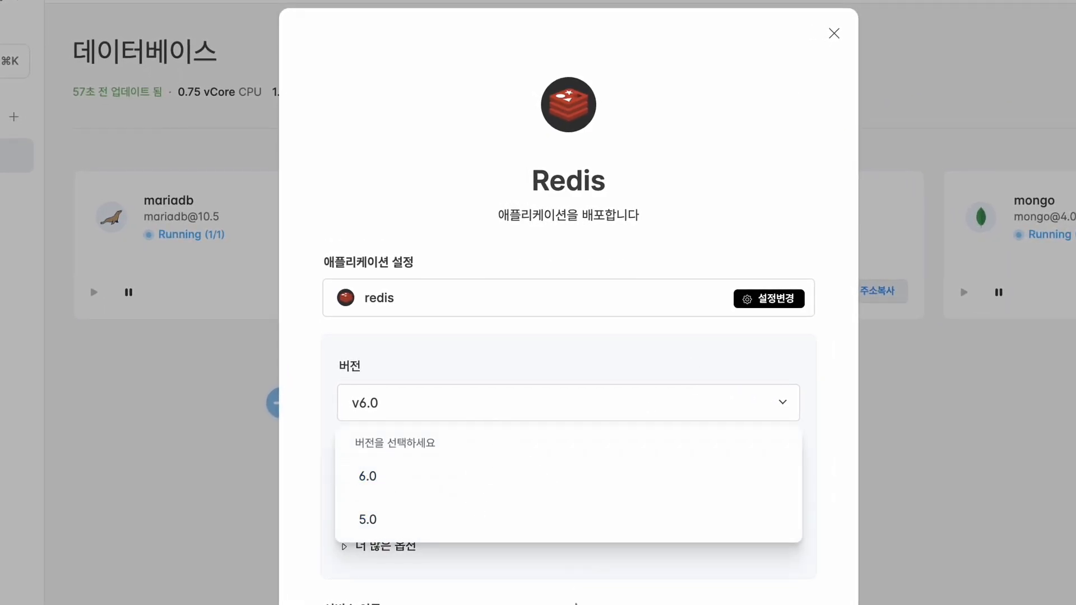
{"action": "left_click", "coordinate": [570, 603]}
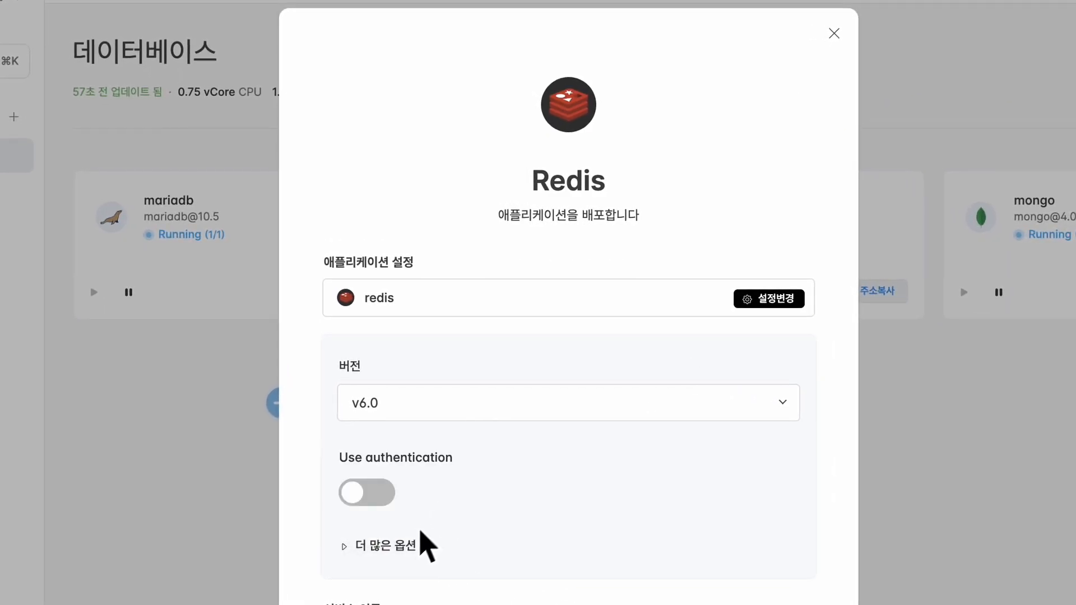
{"action": "left_click", "coordinate": [406, 554]}
{"action": "scroll", "coordinate": [519, 553], "scroll_direction": "down", "scroll_amount": 5}
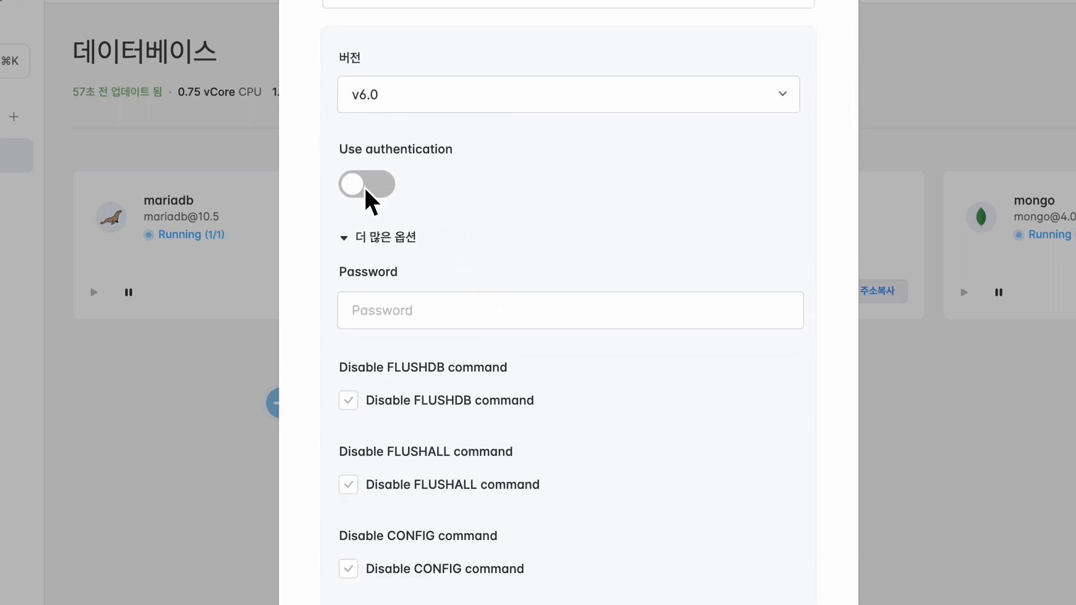
{"action": "left_click", "coordinate": [401, 178]}
{"action": "left_click", "coordinate": [391, 180]}
{"action": "scroll", "coordinate": [435, 204], "scroll_direction": "down", "scroll_amount": 5}
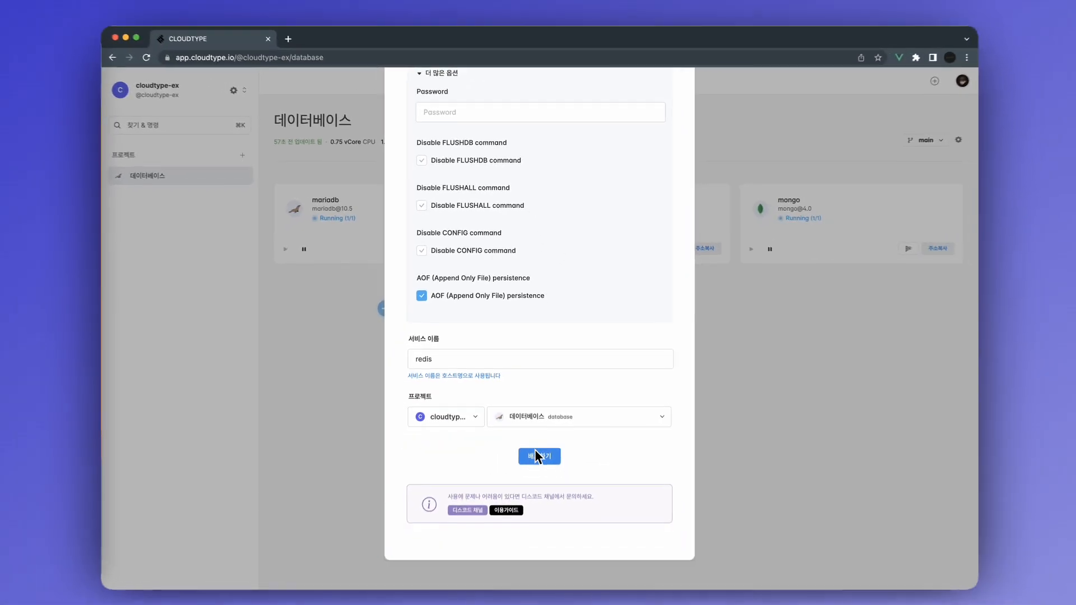
Deploy the Redis service, dismiss the started notice, and launch RedisInsight.
{"action": "left_click", "coordinate": [553, 563]}
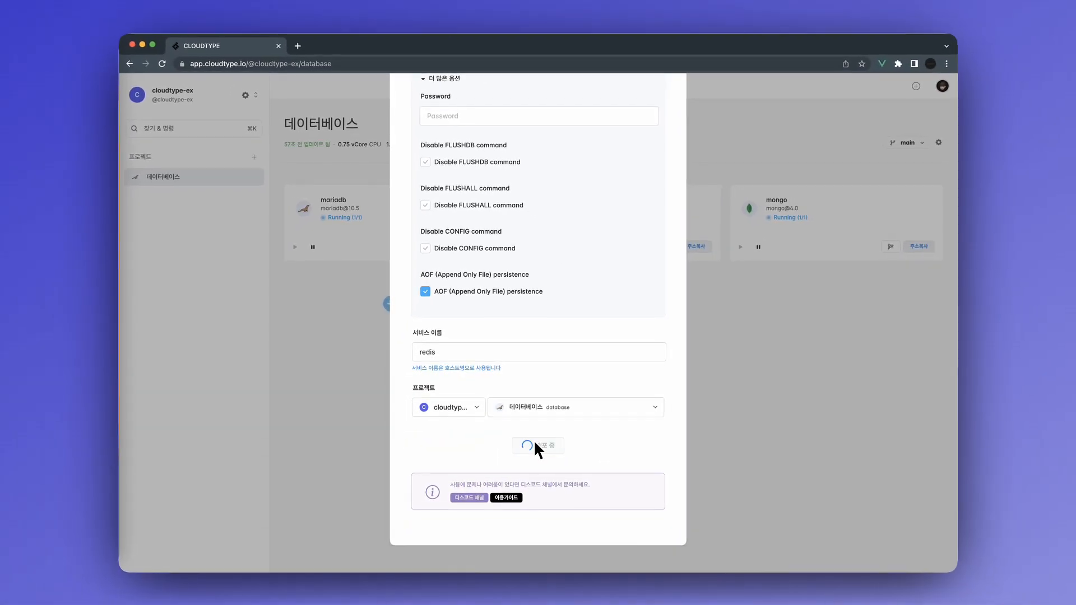
{"action": "left_click", "coordinate": [537, 380]}
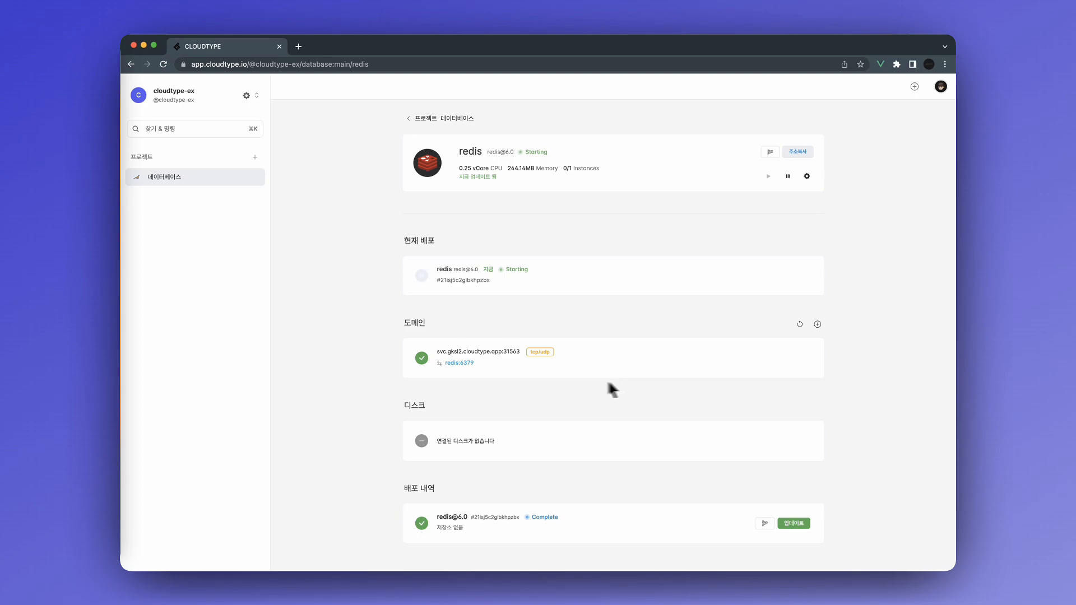
{"action": "left_click", "coordinate": [121, 374]}
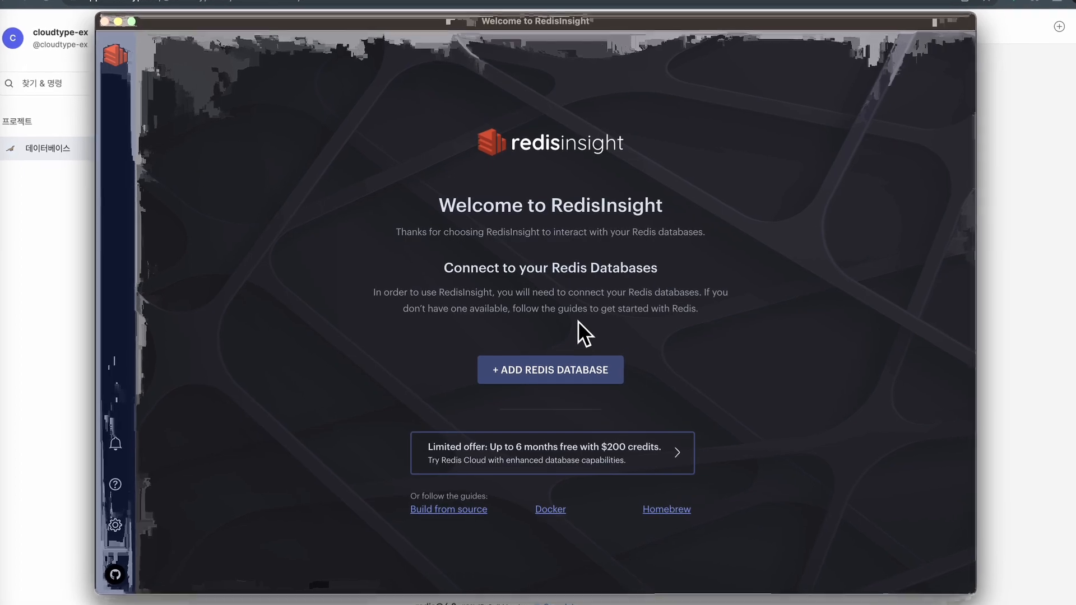
Add a Redis database with host svc.gksl2.cloudtype.app and port 31563 copied from Cloudtype.
{"action": "left_click", "coordinate": [554, 363]}
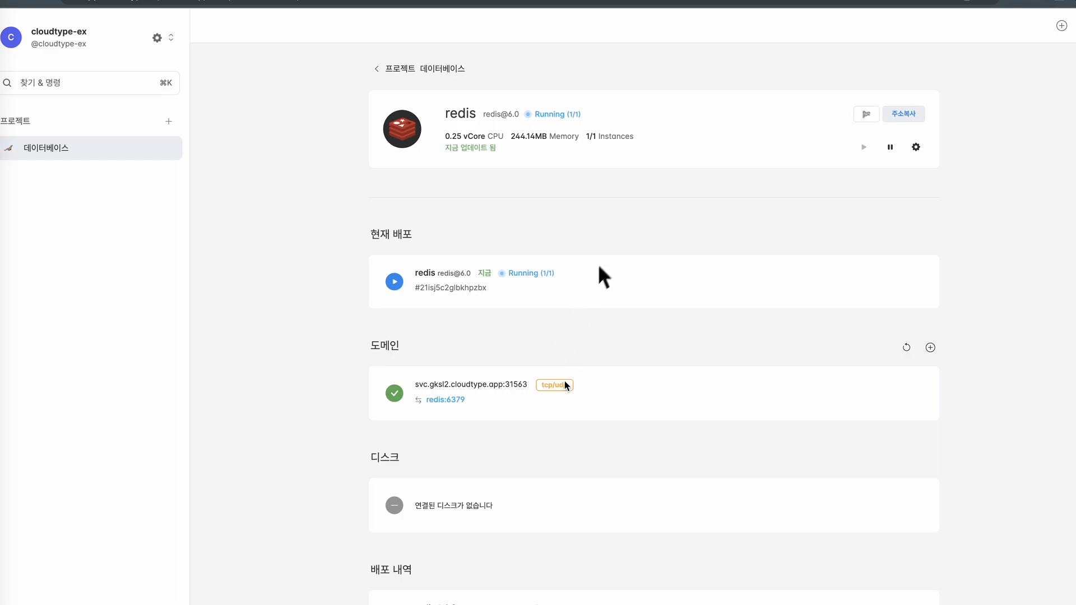
{"action": "left_click_drag", "start_coordinate": [417, 387], "coordinate": [499, 389]}
{"action": "key", "text": "super+Tab"}
{"action": "key", "text": "super+v"}
{"action": "key", "text": "super+Tab"}
{"action": "double_click", "coordinate": [522, 385]}
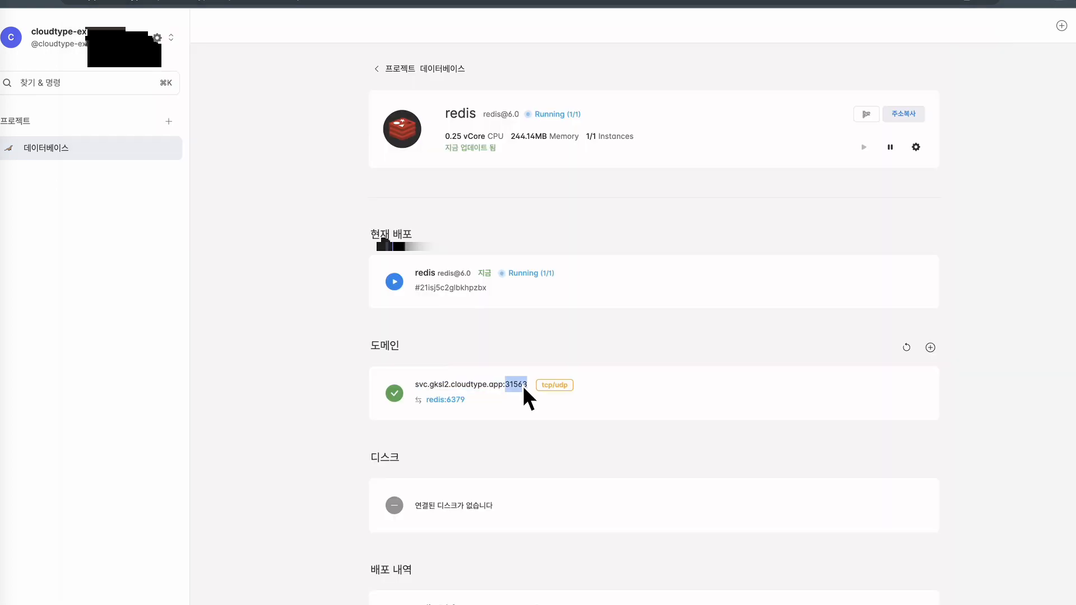
{"action": "key", "text": "super+Tab"}
{"action": "left_click", "coordinate": [521, 399]}
{"action": "key", "text": "super+v"}
Give the database alias 'cloudtype' and add it to RedisInsight.
{"action": "left_click", "coordinate": [493, 443]}
{"action": "type", "text": "clo"}
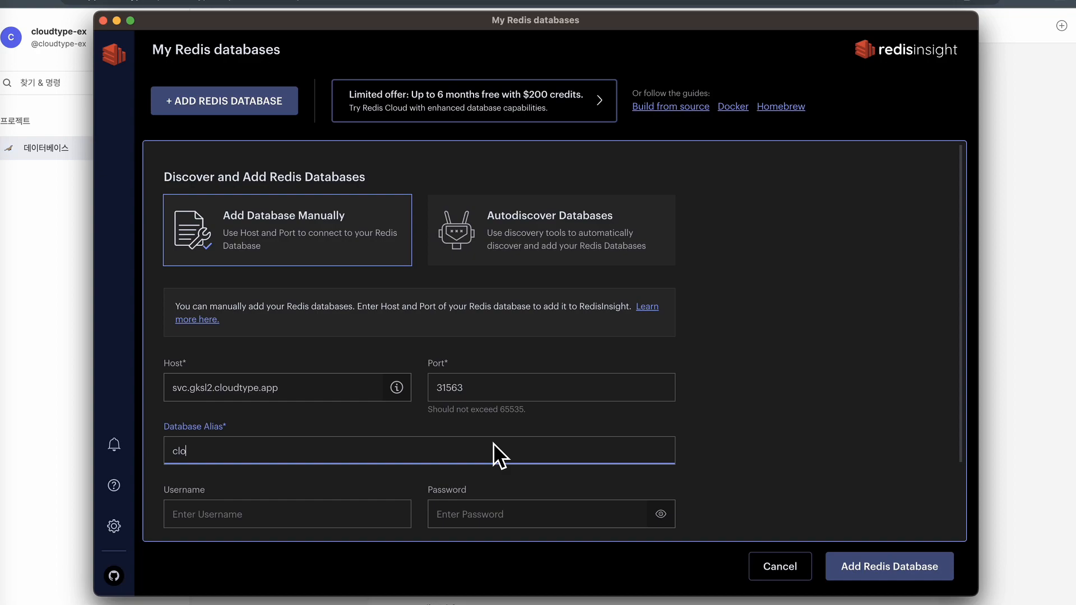
{"action": "type", "text": "udtype"}
{"action": "scroll", "coordinate": [516, 429], "scroll_direction": "down", "scroll_amount": 3}
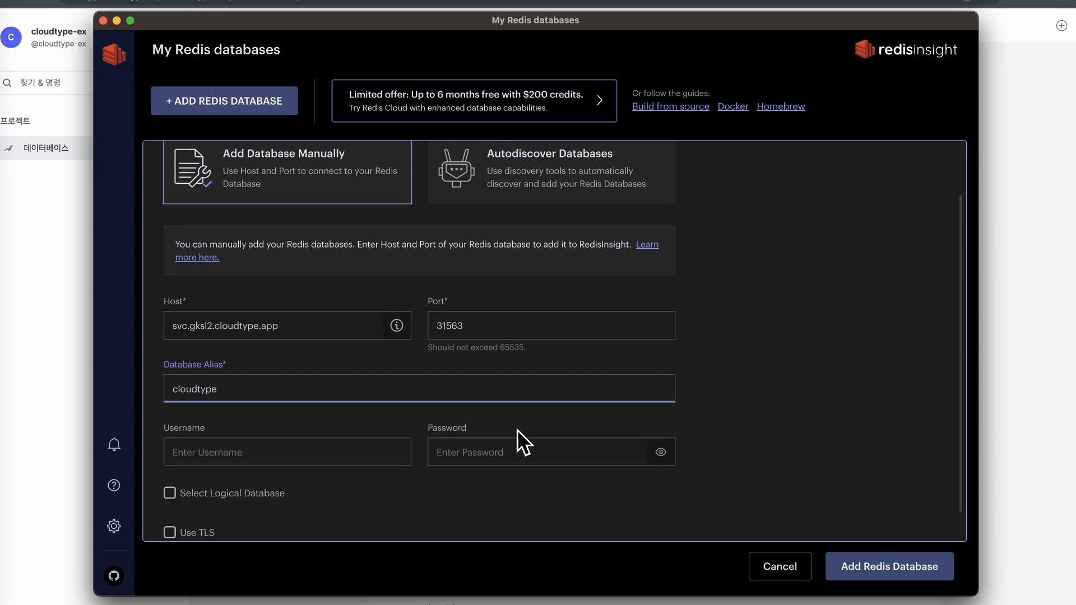
{"action": "left_click", "coordinate": [371, 426]}
{"action": "left_click", "coordinate": [512, 427]}
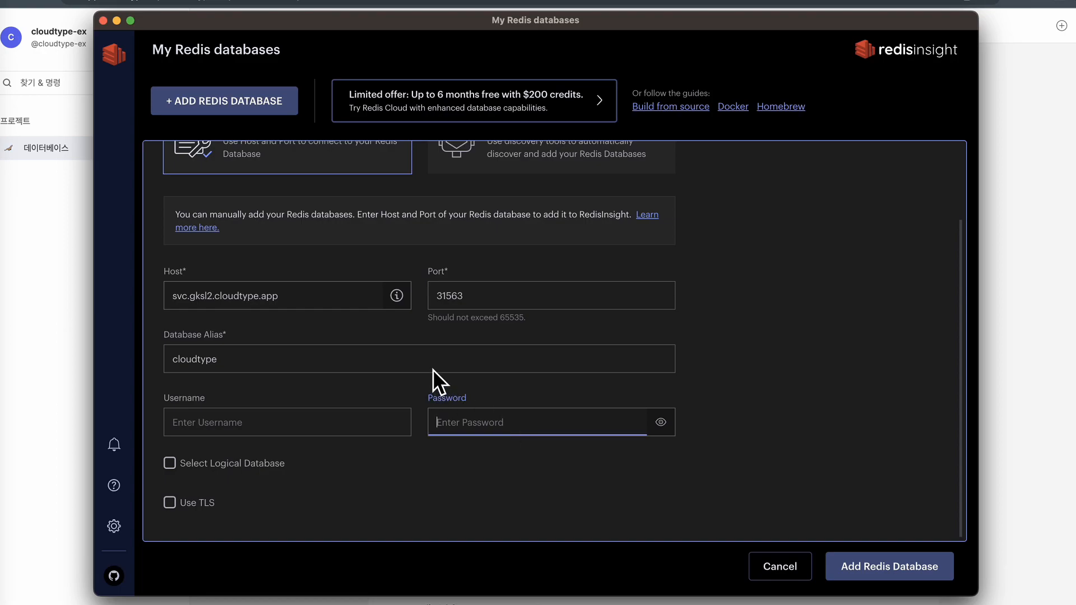
{"action": "scroll", "coordinate": [442, 376], "scroll_direction": "up", "scroll_amount": 3}
{"action": "left_click", "coordinate": [872, 571]}
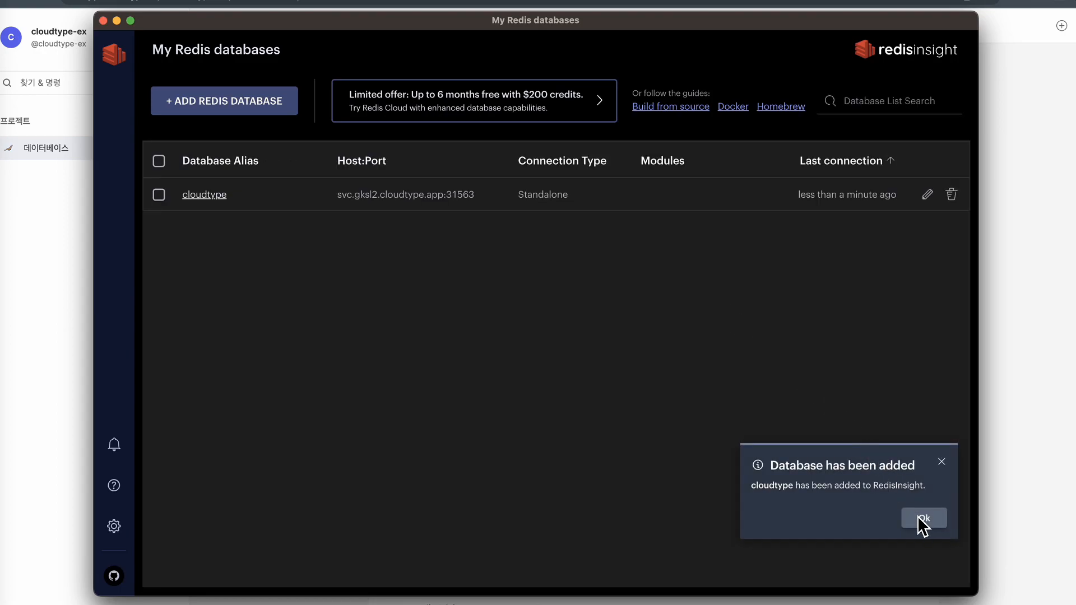
Open the cloudtype database and look through Workbench, Analysis Tools, Pub/Sub and the empty Browser.
{"action": "left_click", "coordinate": [919, 516]}
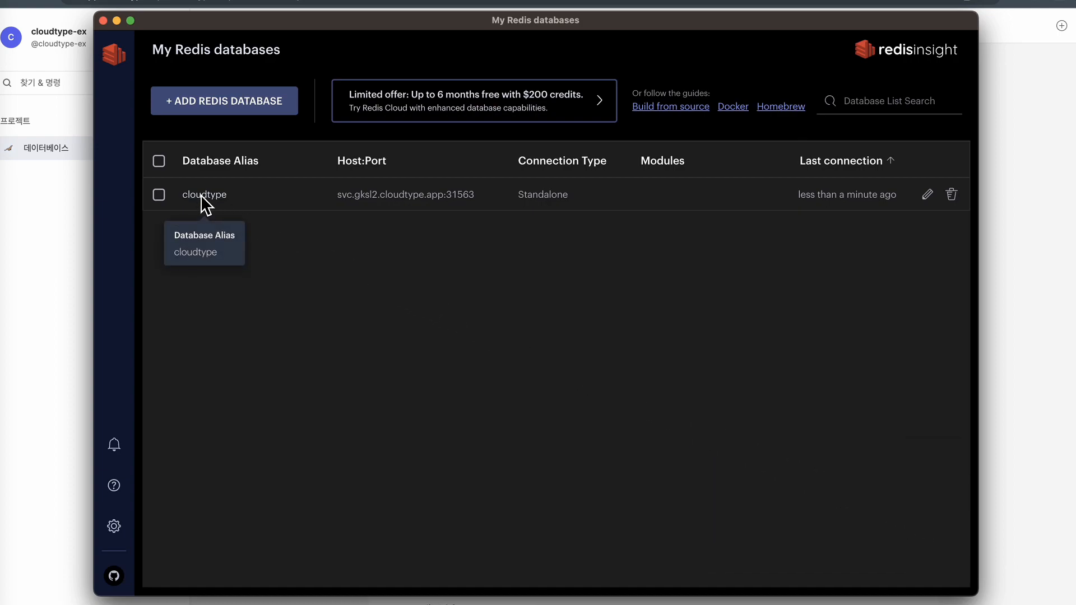
{"action": "left_click", "coordinate": [203, 196]}
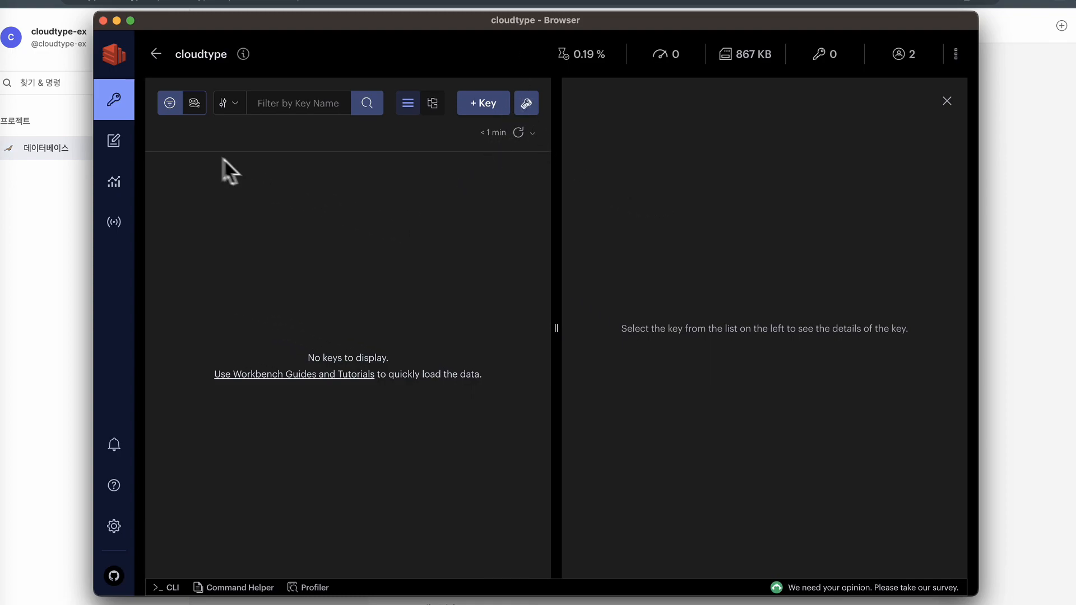
{"action": "left_click", "coordinate": [122, 144]}
{"action": "left_click", "coordinate": [117, 182]}
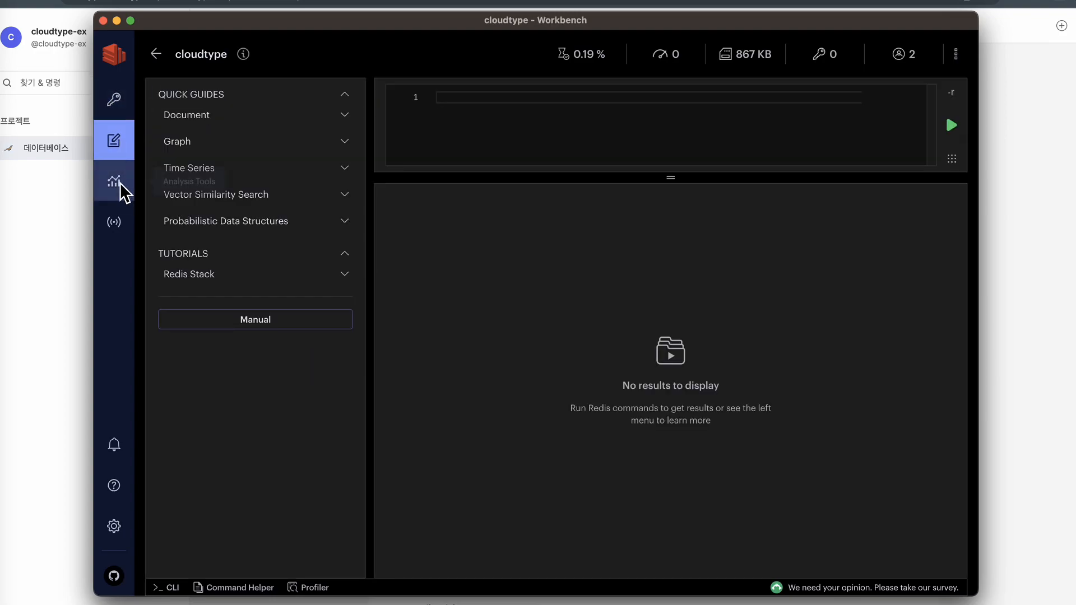
{"action": "left_click", "coordinate": [114, 224]}
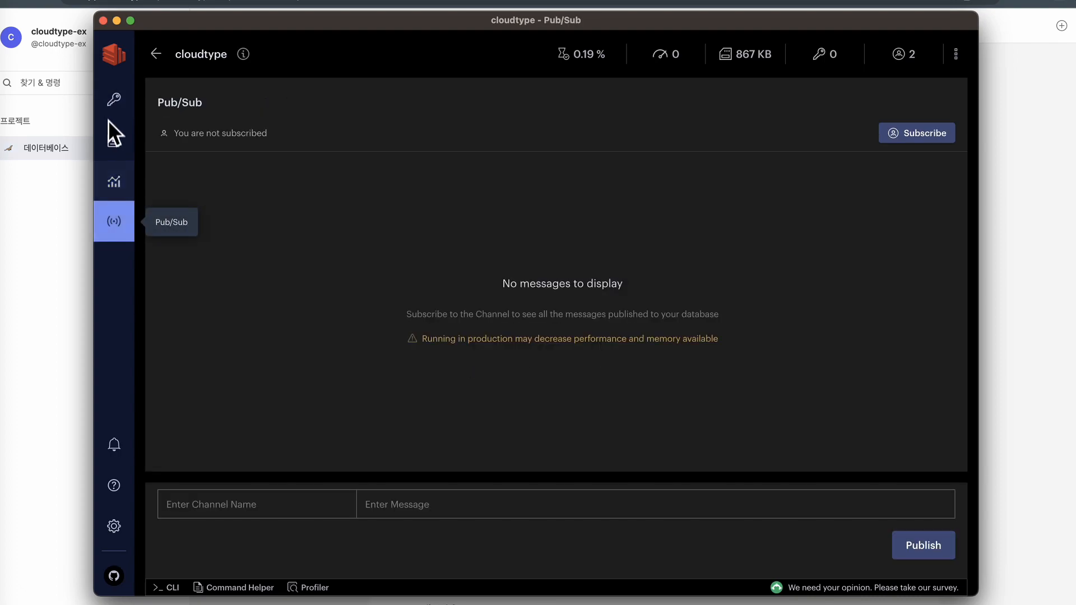
{"action": "left_click", "coordinate": [112, 106]}
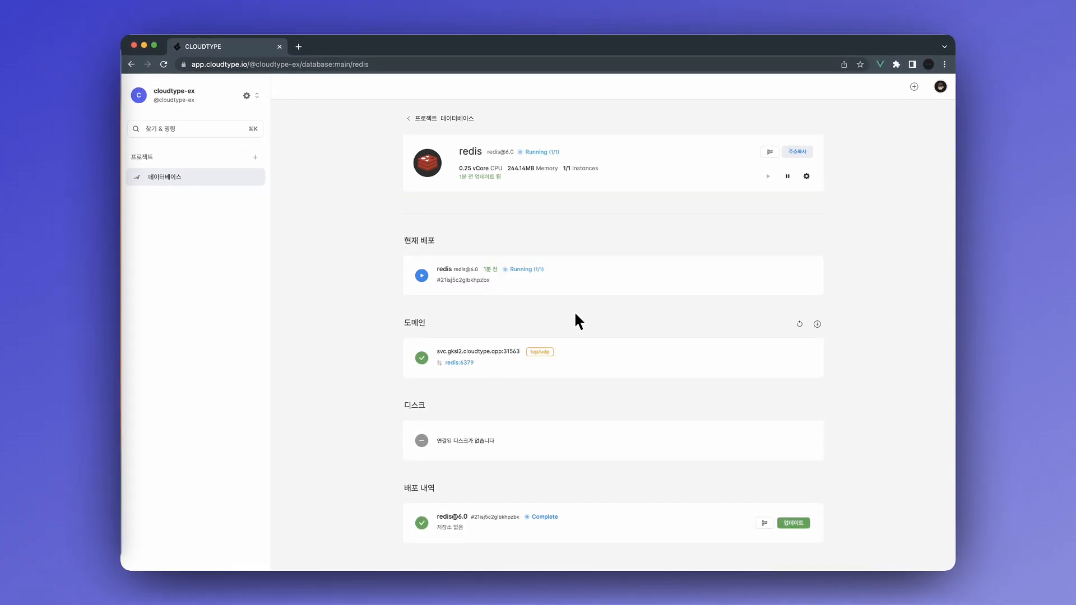
Return from the redis service page to the 데이터베이스 project overview.
{"action": "left_click", "coordinate": [417, 119]}
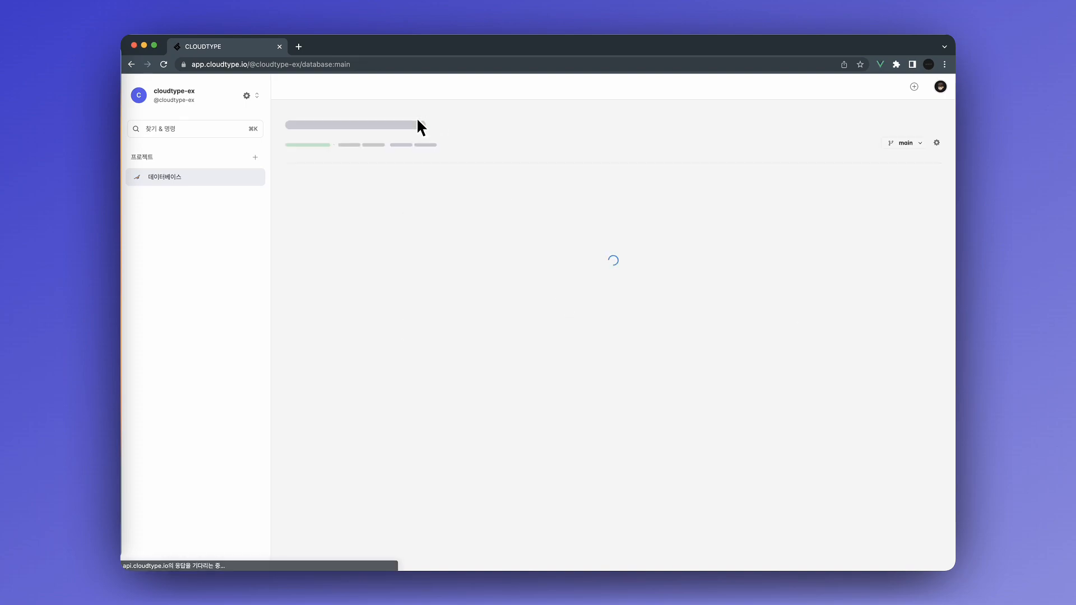